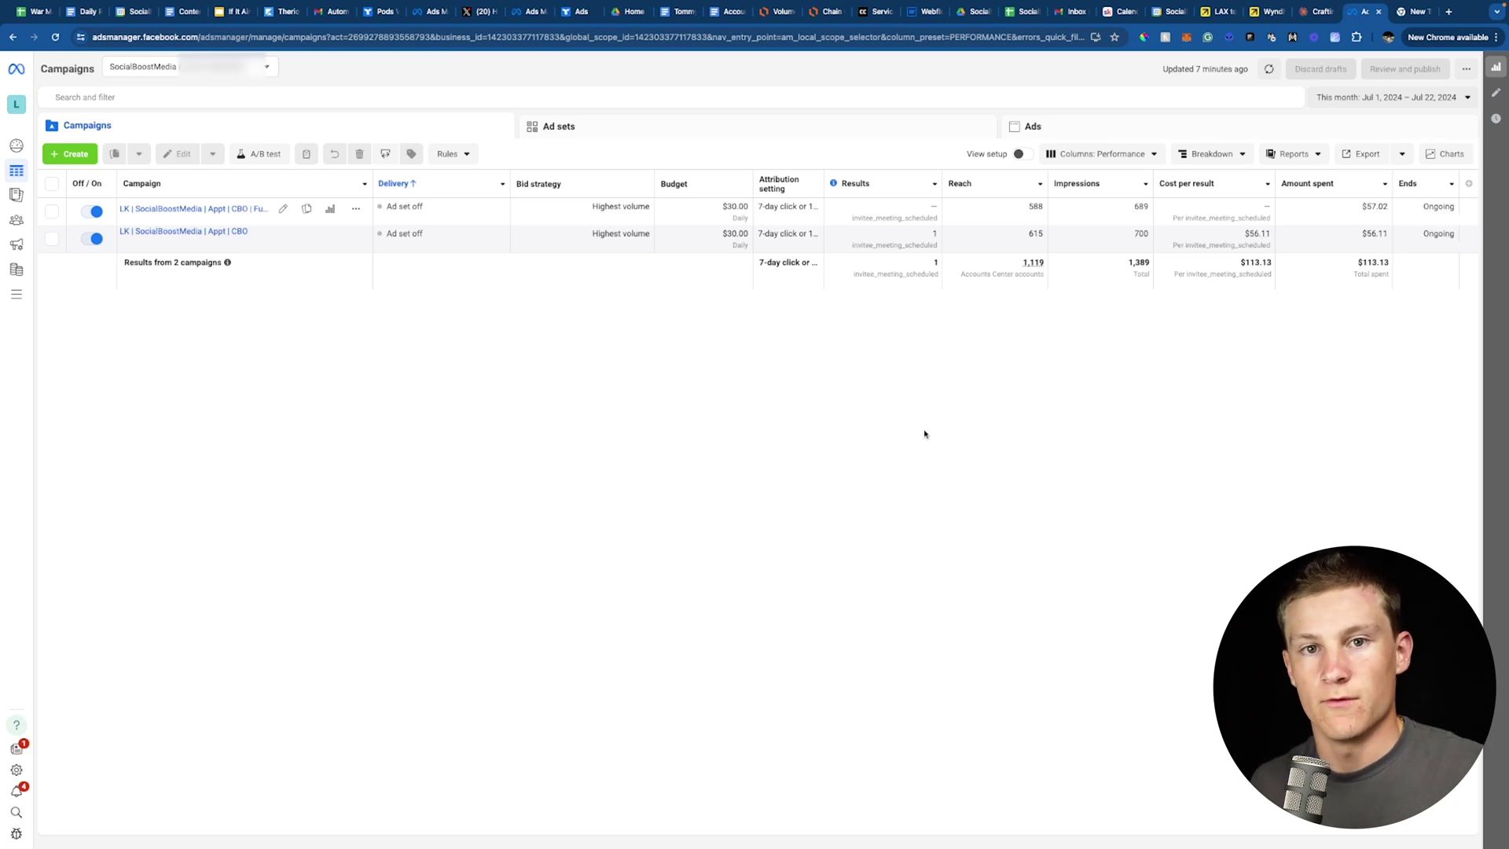
- Create a Leads-objective campaign with the Manual leads campaign setup, opening 'New Leads Campaign'
{"action": "left_click", "coordinate": [67, 152]}
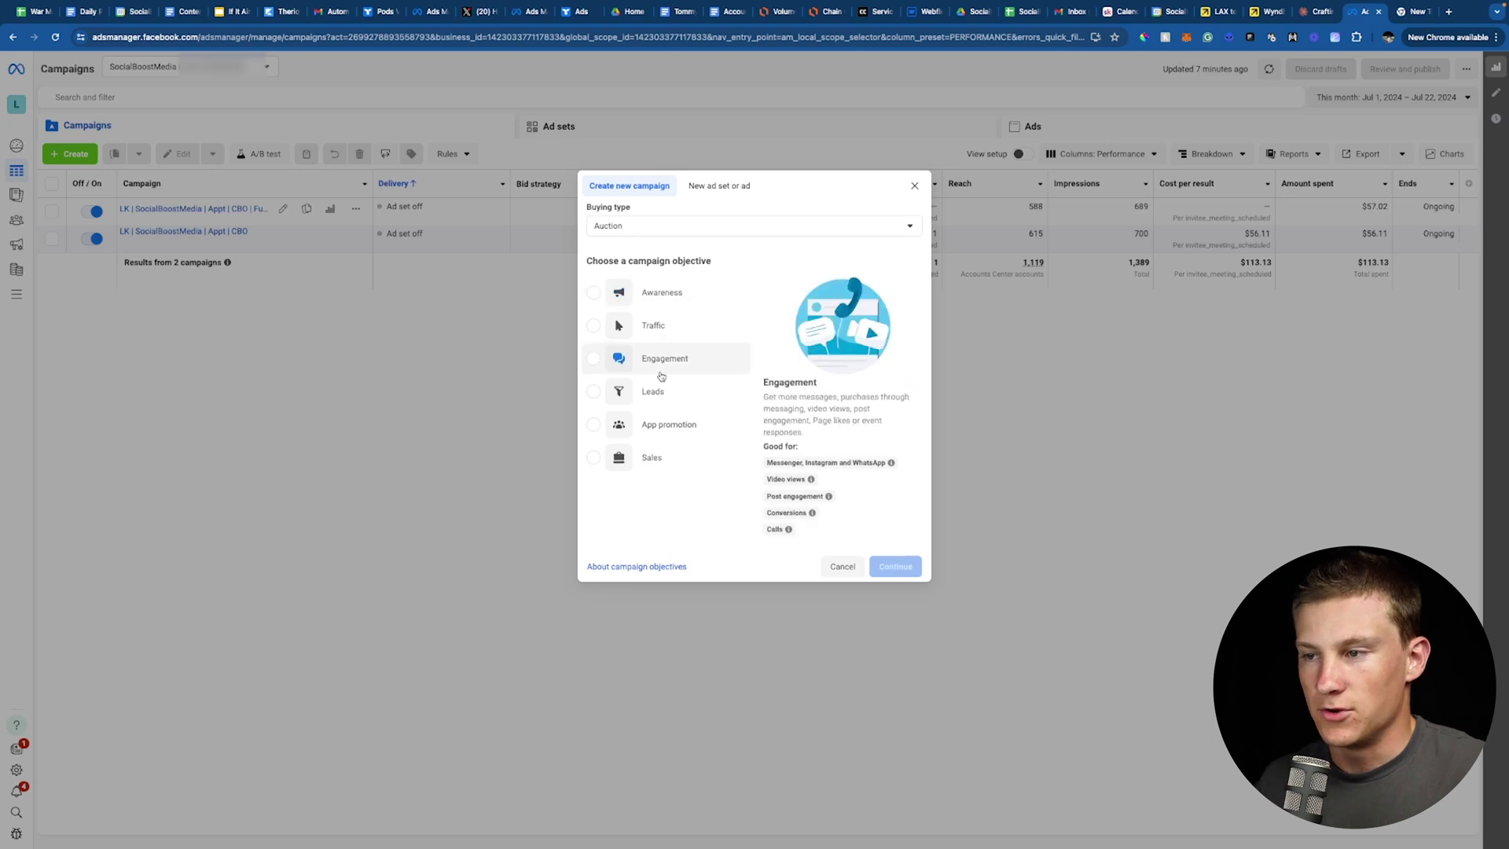
{"action": "left_click", "coordinate": [620, 391]}
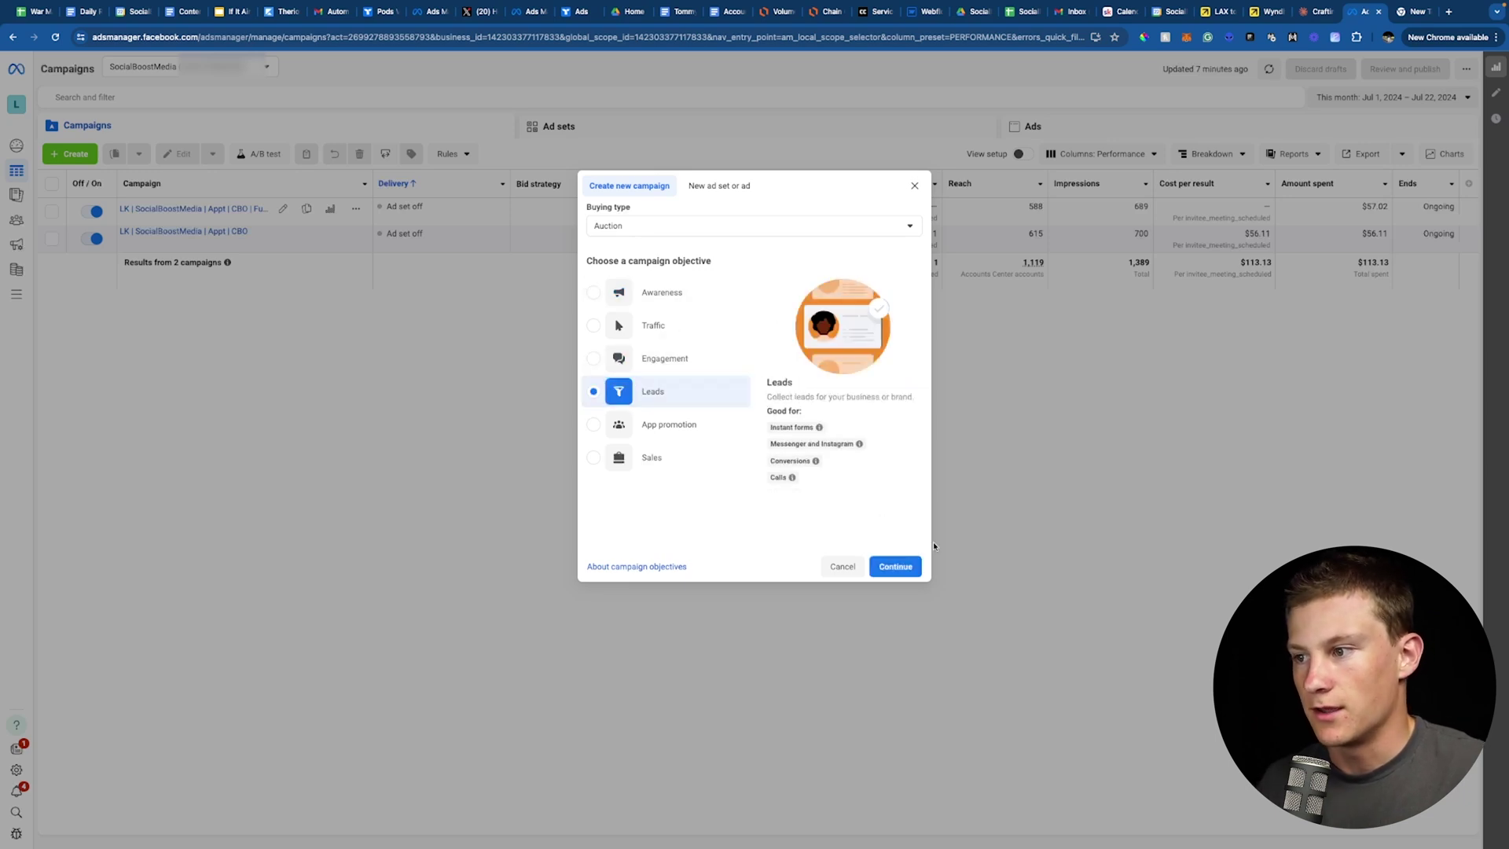
{"action": "left_click", "coordinate": [896, 565]}
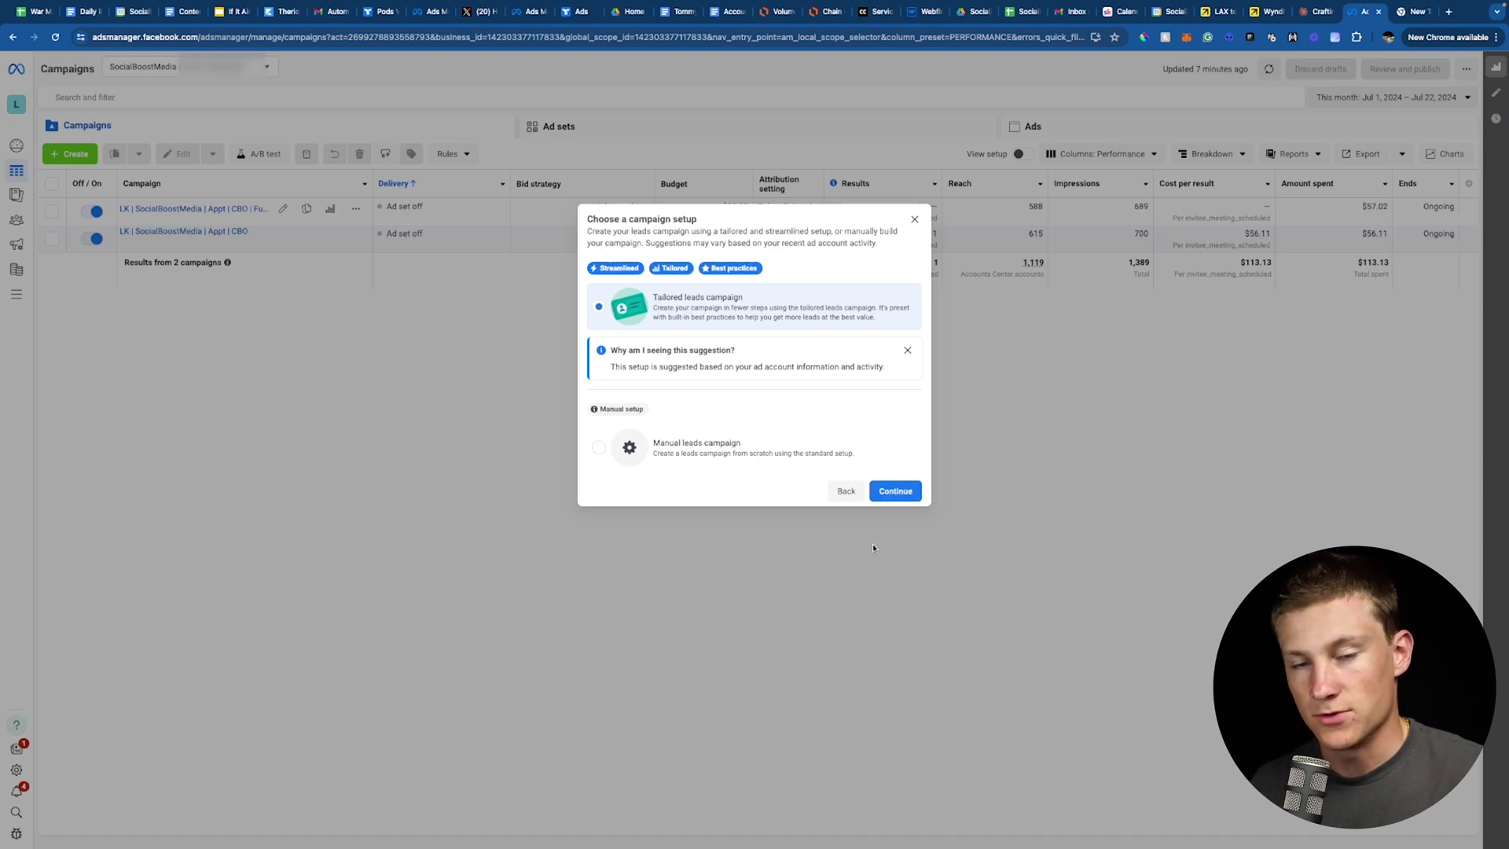
{"action": "left_click", "coordinate": [726, 447]}
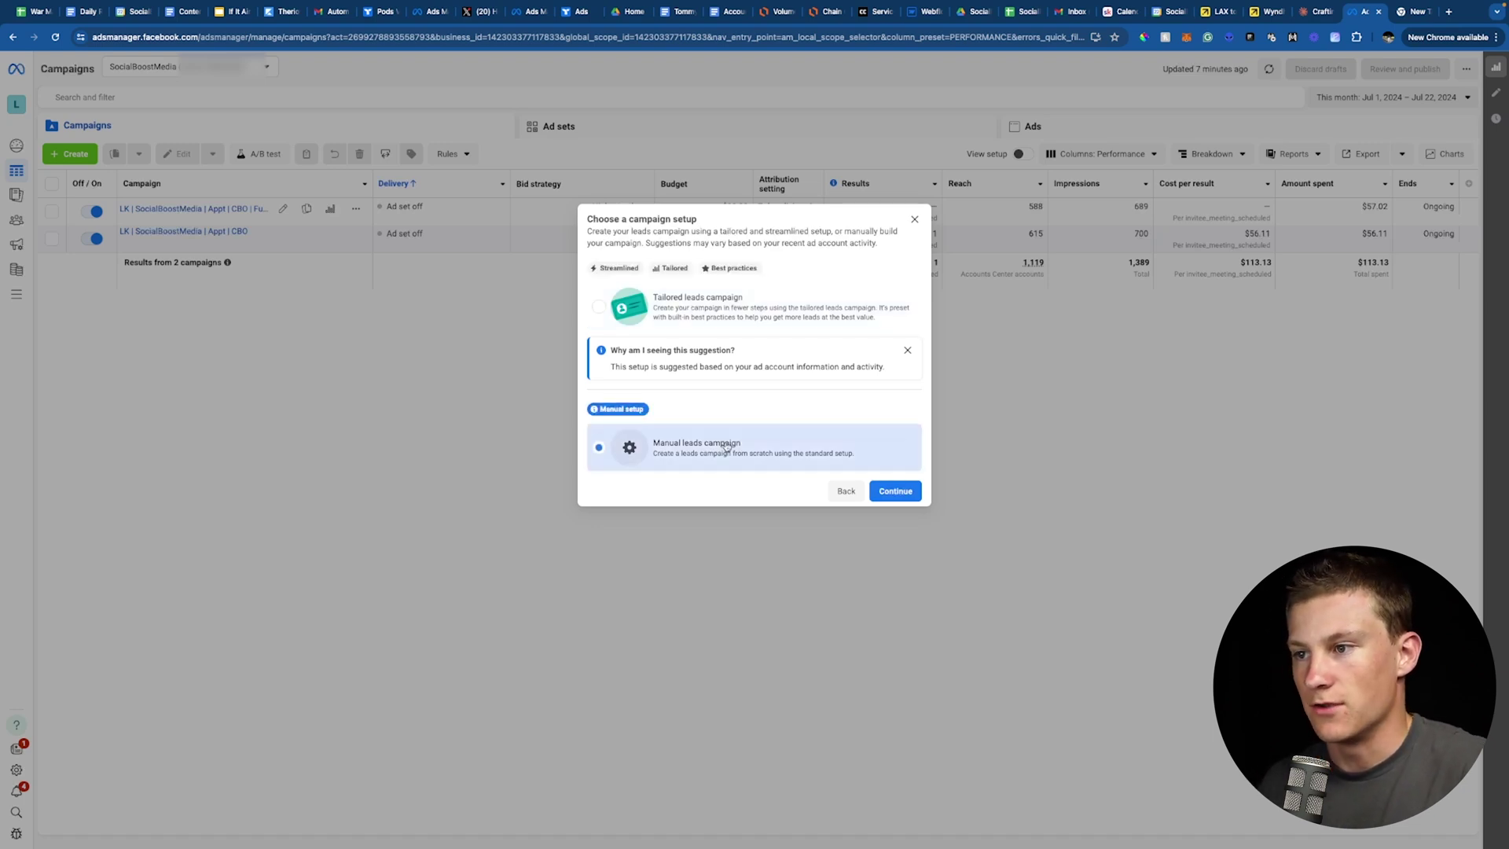
{"action": "left_click", "coordinate": [895, 490]}
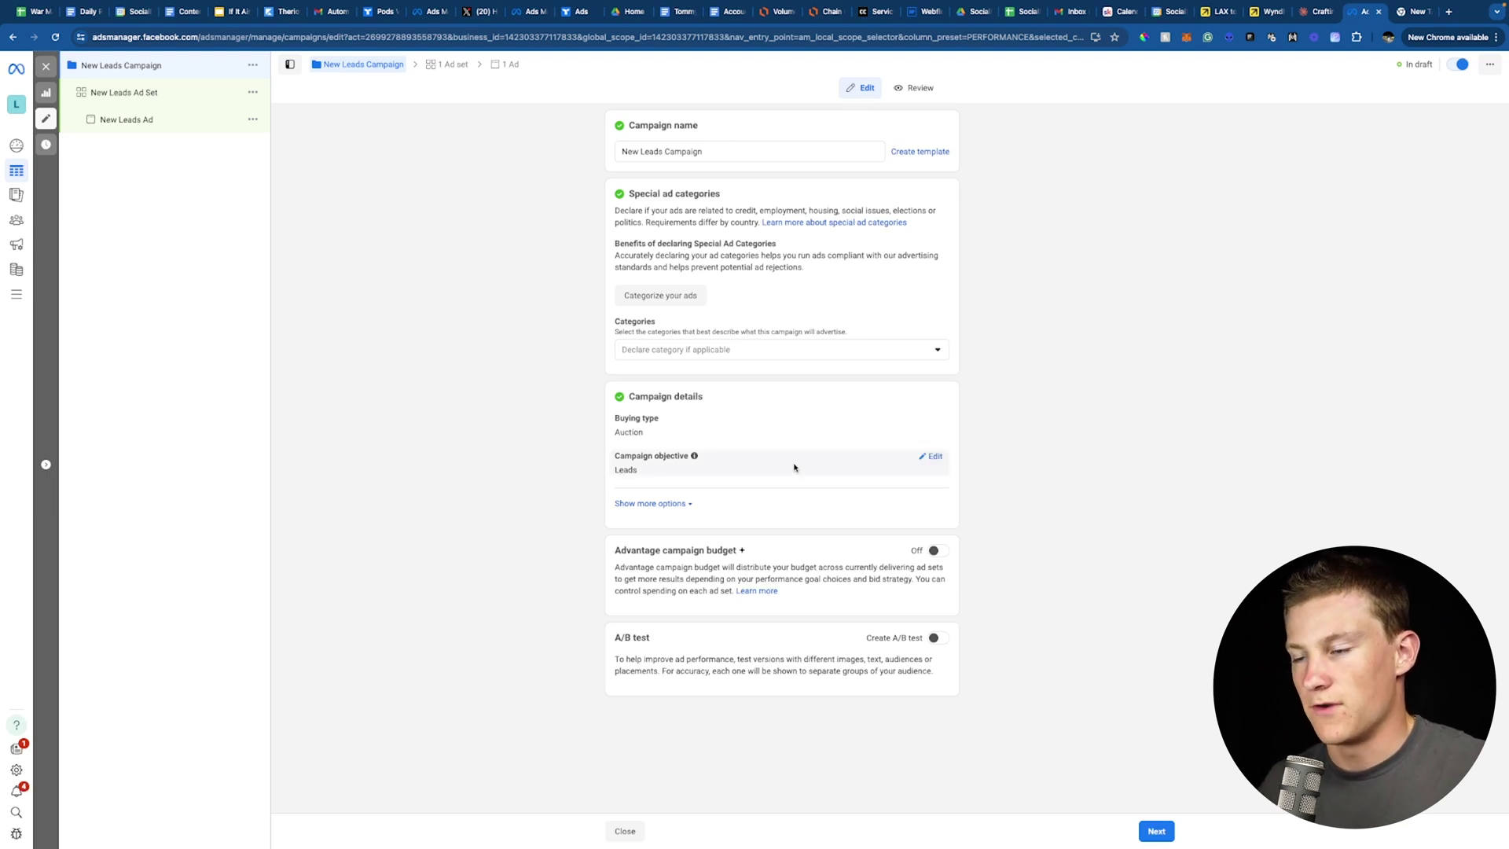
- Enable Advantage campaign budget at $20.00 daily and proceed to the ad set
{"action": "left_click", "coordinate": [934, 551]}
{"action": "scroll", "coordinate": [859, 521], "scroll_direction": "down", "scroll_amount": 1}
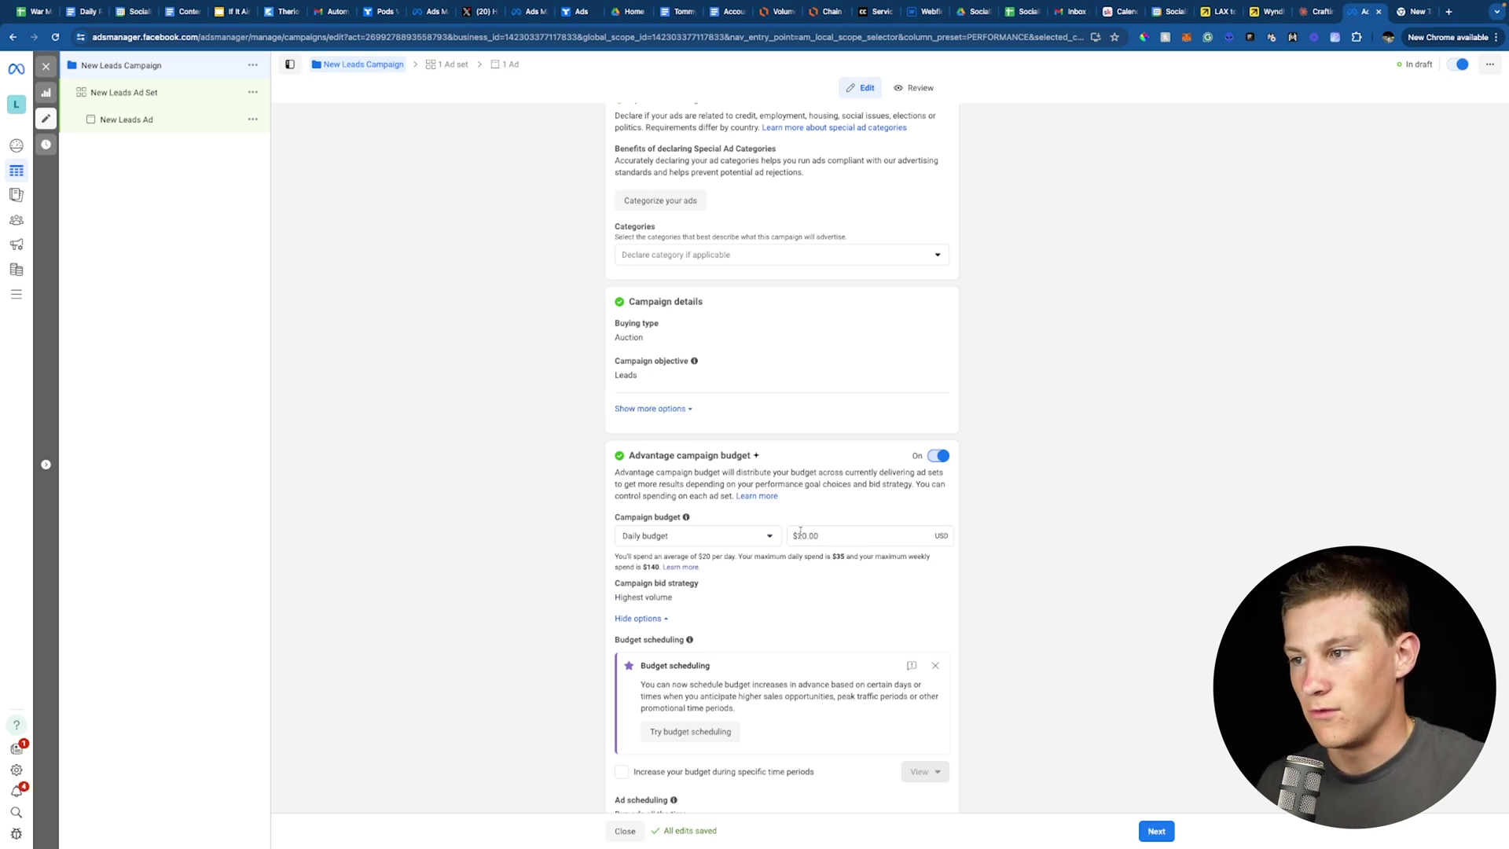
{"action": "left_click", "coordinate": [802, 534]}
{"action": "scroll", "coordinate": [867, 469], "scroll_direction": "down", "scroll_amount": 2}
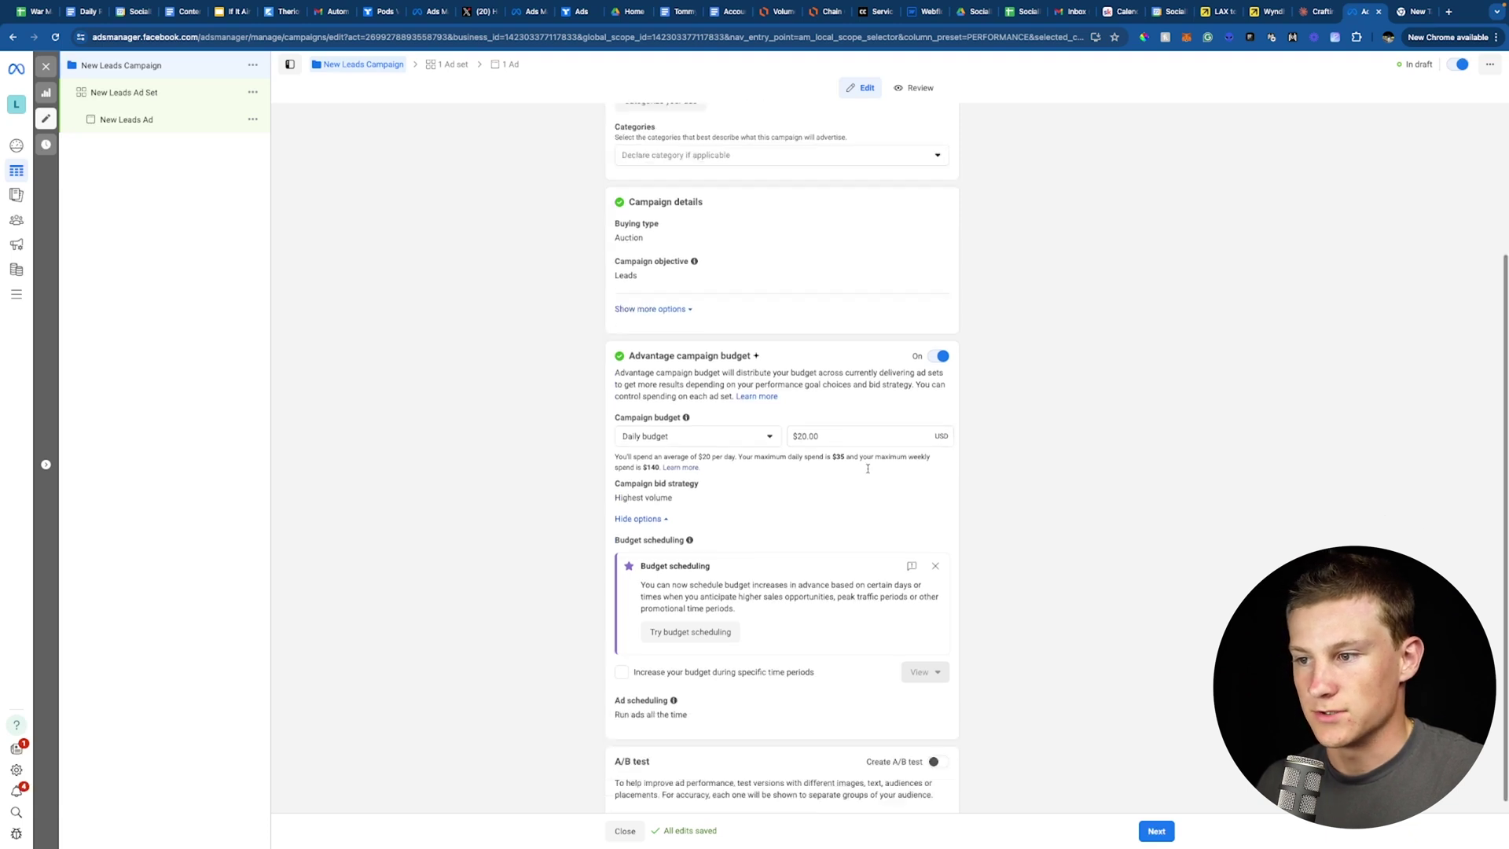
{"action": "left_click", "coordinate": [1155, 831]}
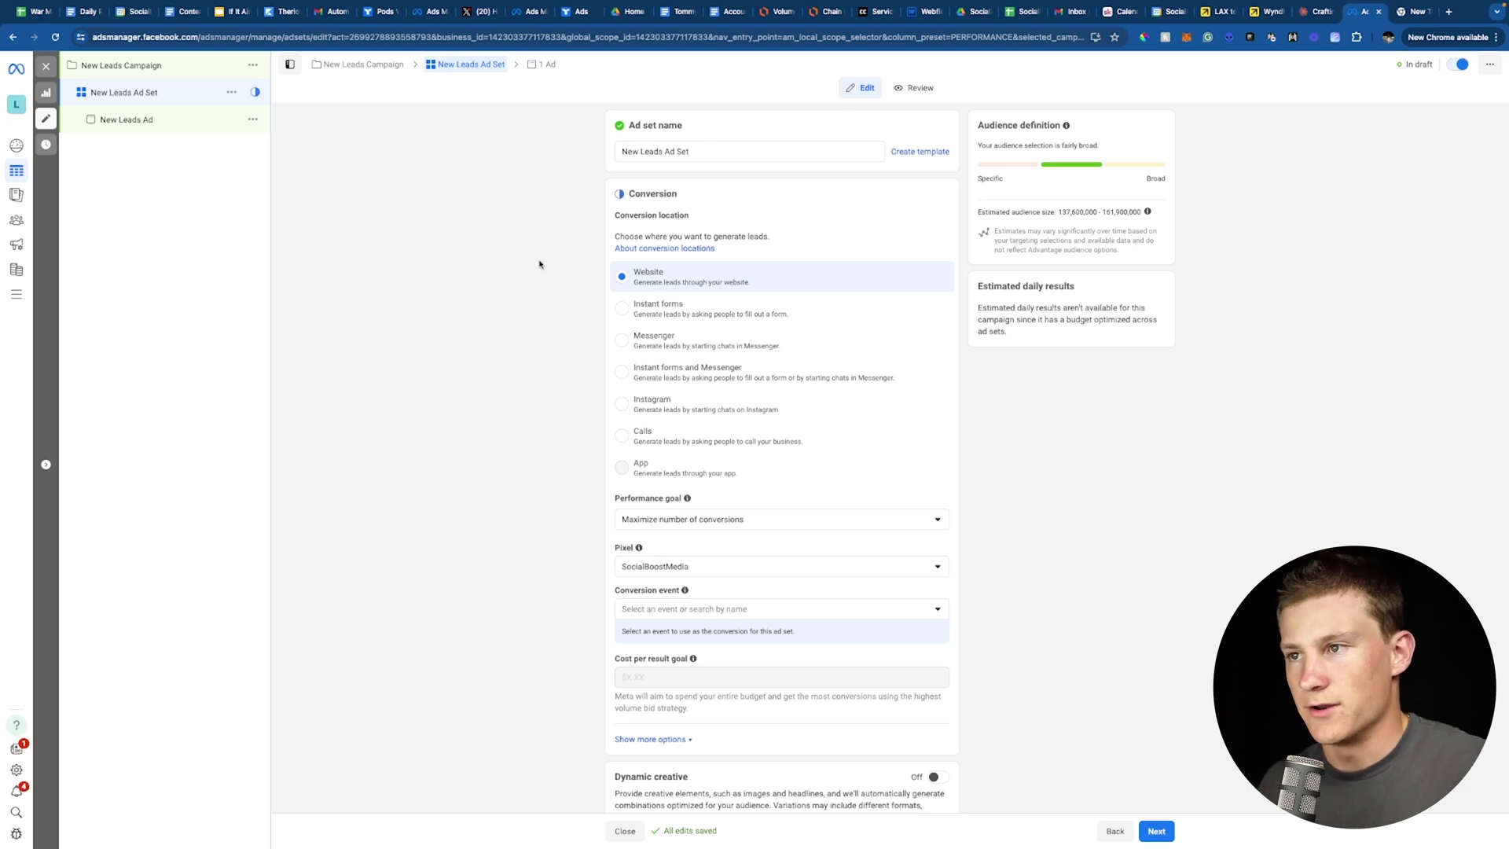
- Choose invitee_meeting_scheduled as the SocialBoostMedia pixel conversion event for the ad set
{"action": "scroll", "coordinate": [591, 282], "scroll_direction": "down", "scroll_amount": 1}
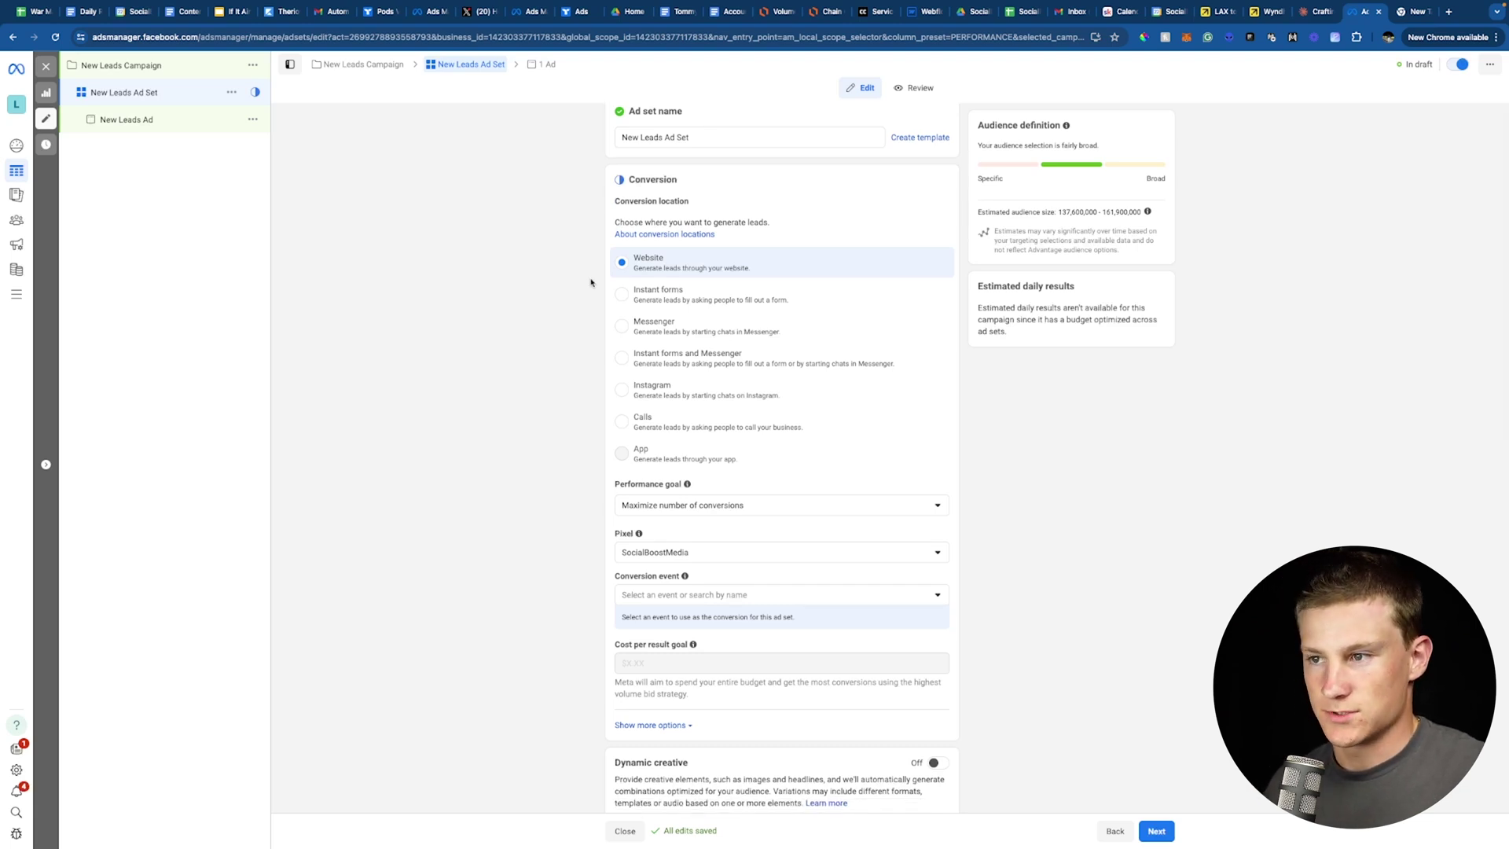
{"action": "scroll", "coordinate": [601, 330], "scroll_direction": "down", "scroll_amount": 2}
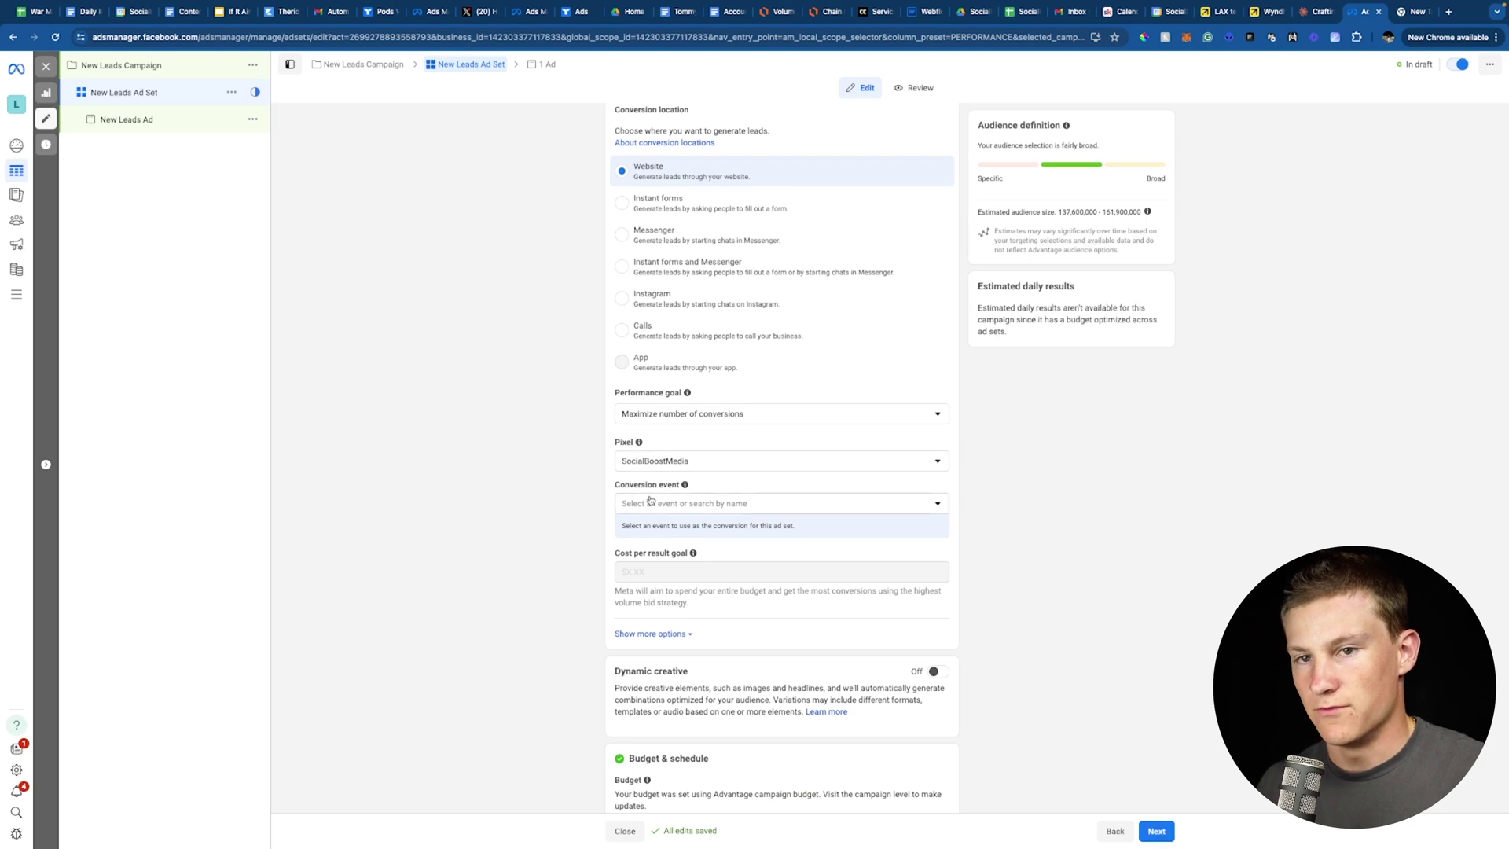
{"action": "left_click", "coordinate": [649, 525]}
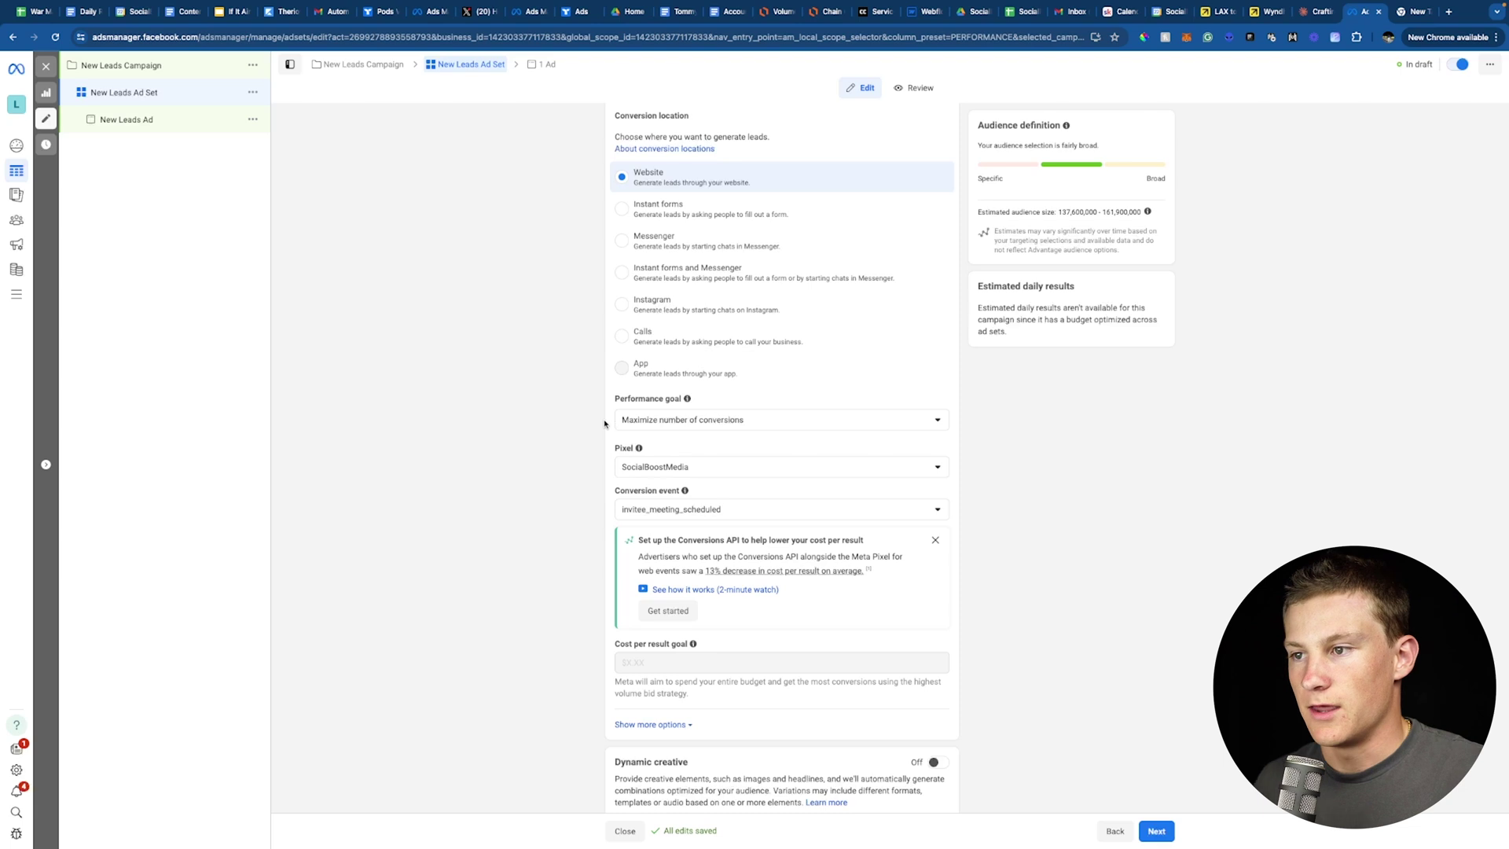
{"action": "scroll", "coordinate": [604, 424], "scroll_direction": "down", "scroll_amount": 4}
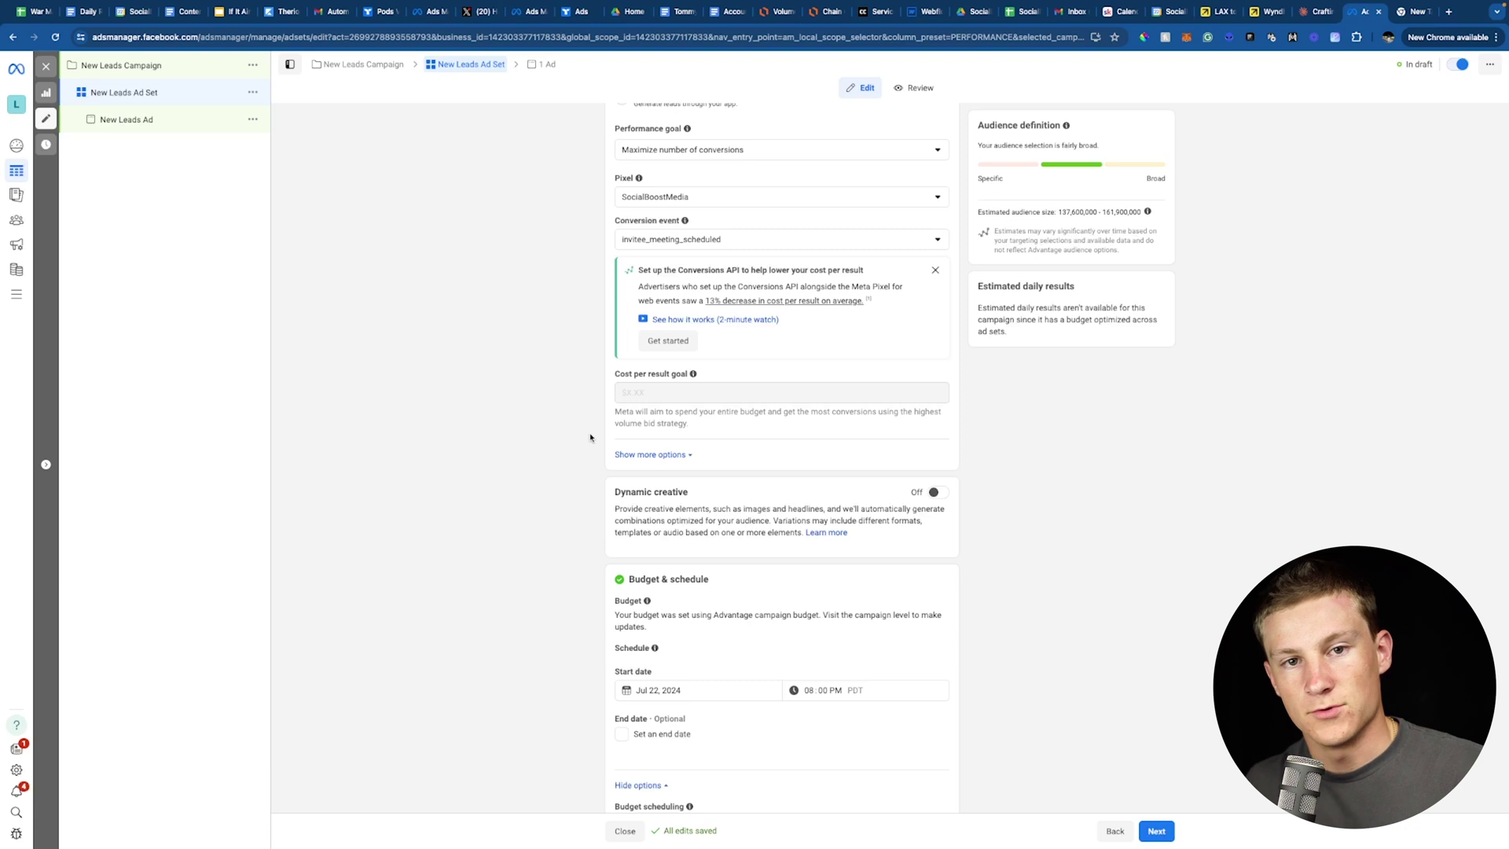
{"action": "scroll", "coordinate": [590, 437], "scroll_direction": "down", "scroll_amount": 3}
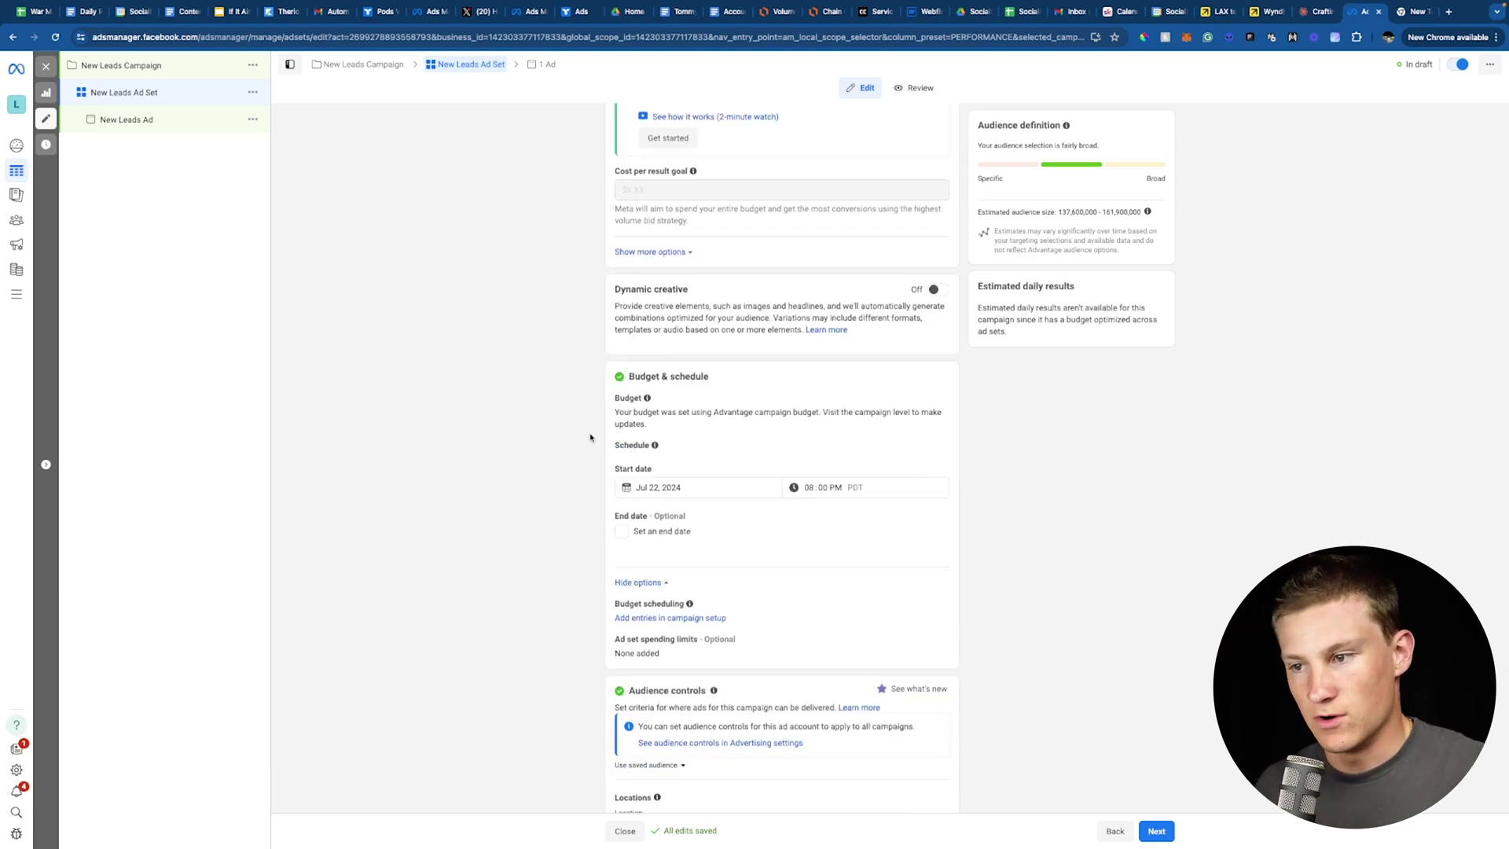
{"action": "scroll", "coordinate": [590, 437], "scroll_direction": "down", "scroll_amount": 5}
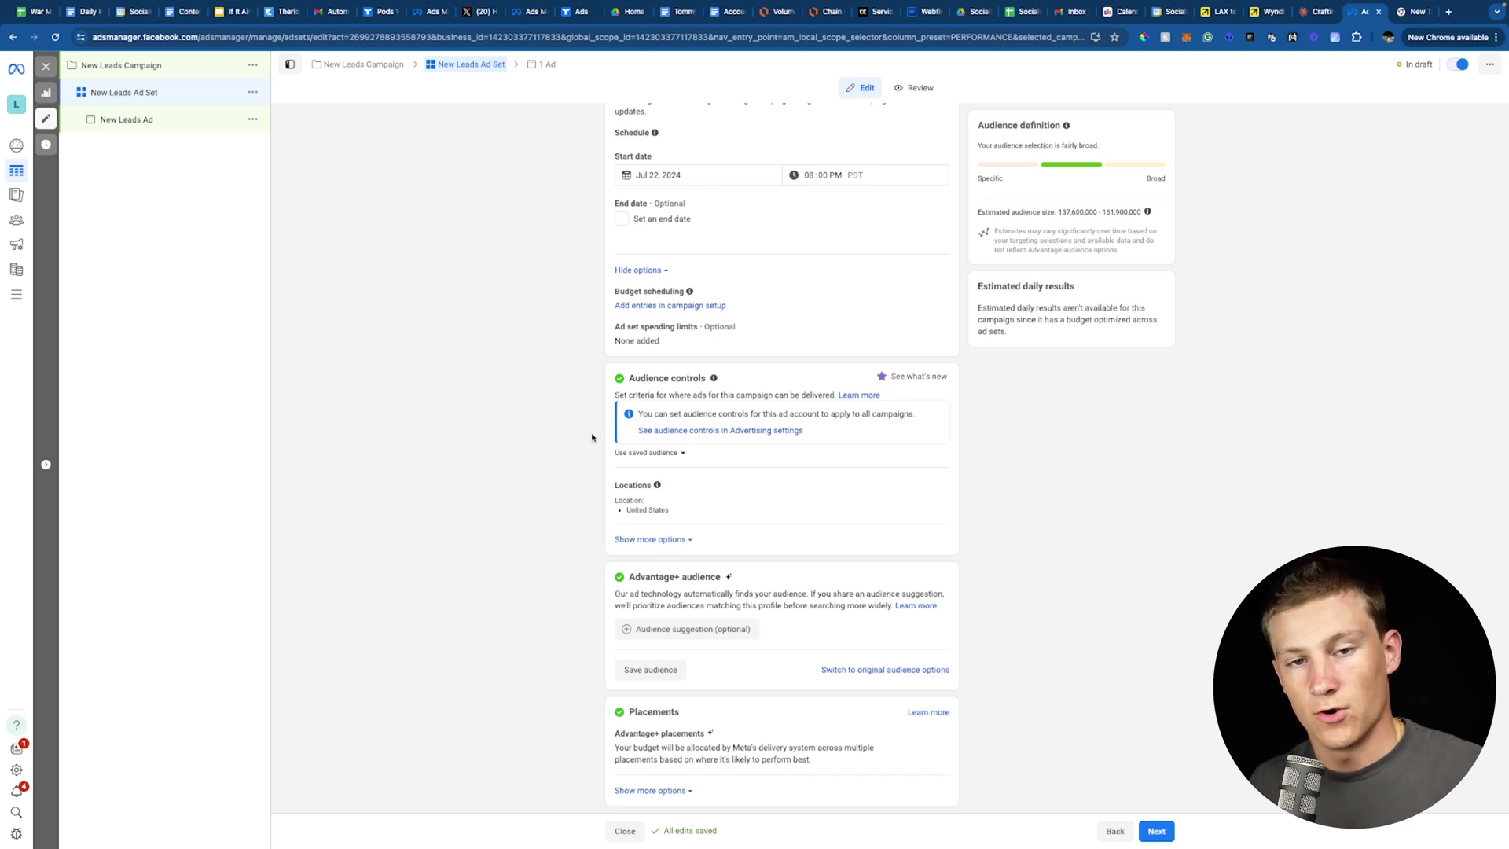
{"action": "scroll", "coordinate": [591, 437], "scroll_direction": "down", "scroll_amount": 1}
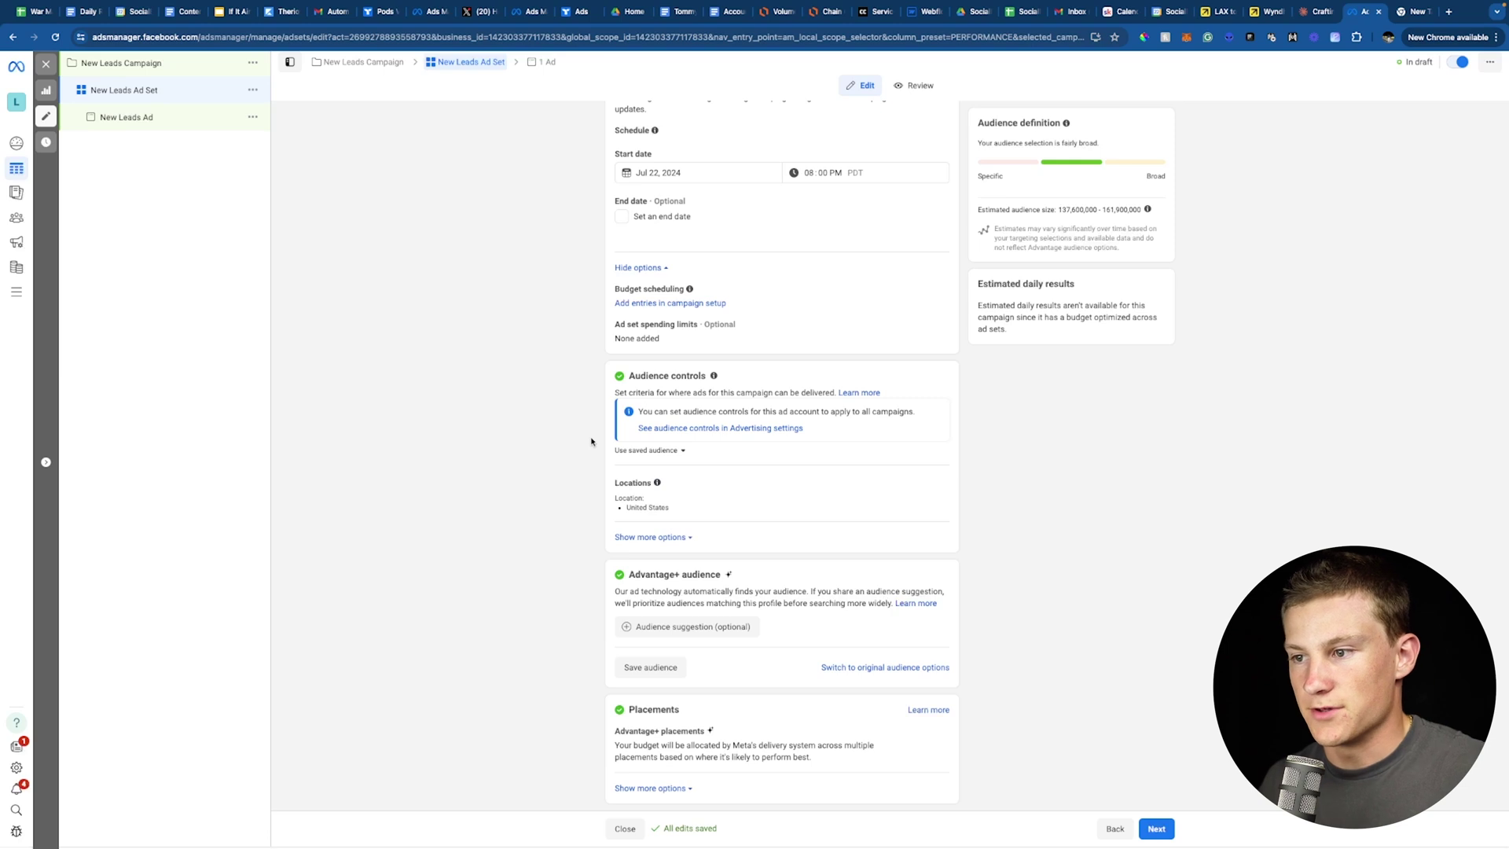
{"action": "scroll", "coordinate": [754, 561], "scroll_direction": "down", "scroll_amount": 1}
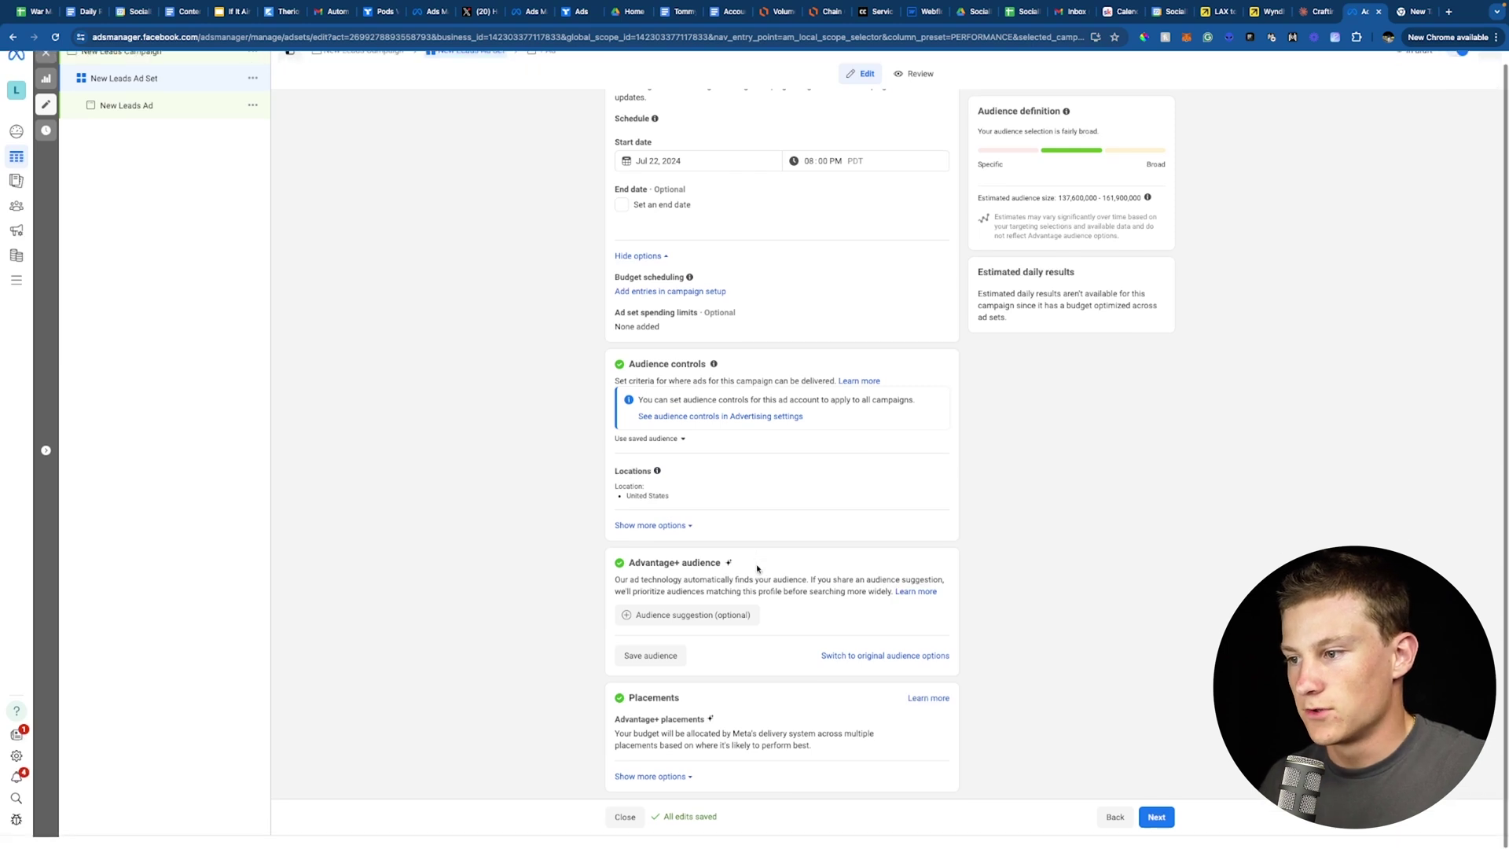
- Switch the ad set from Advantage+ audience to the original audience options
{"action": "left_click", "coordinate": [883, 657]}
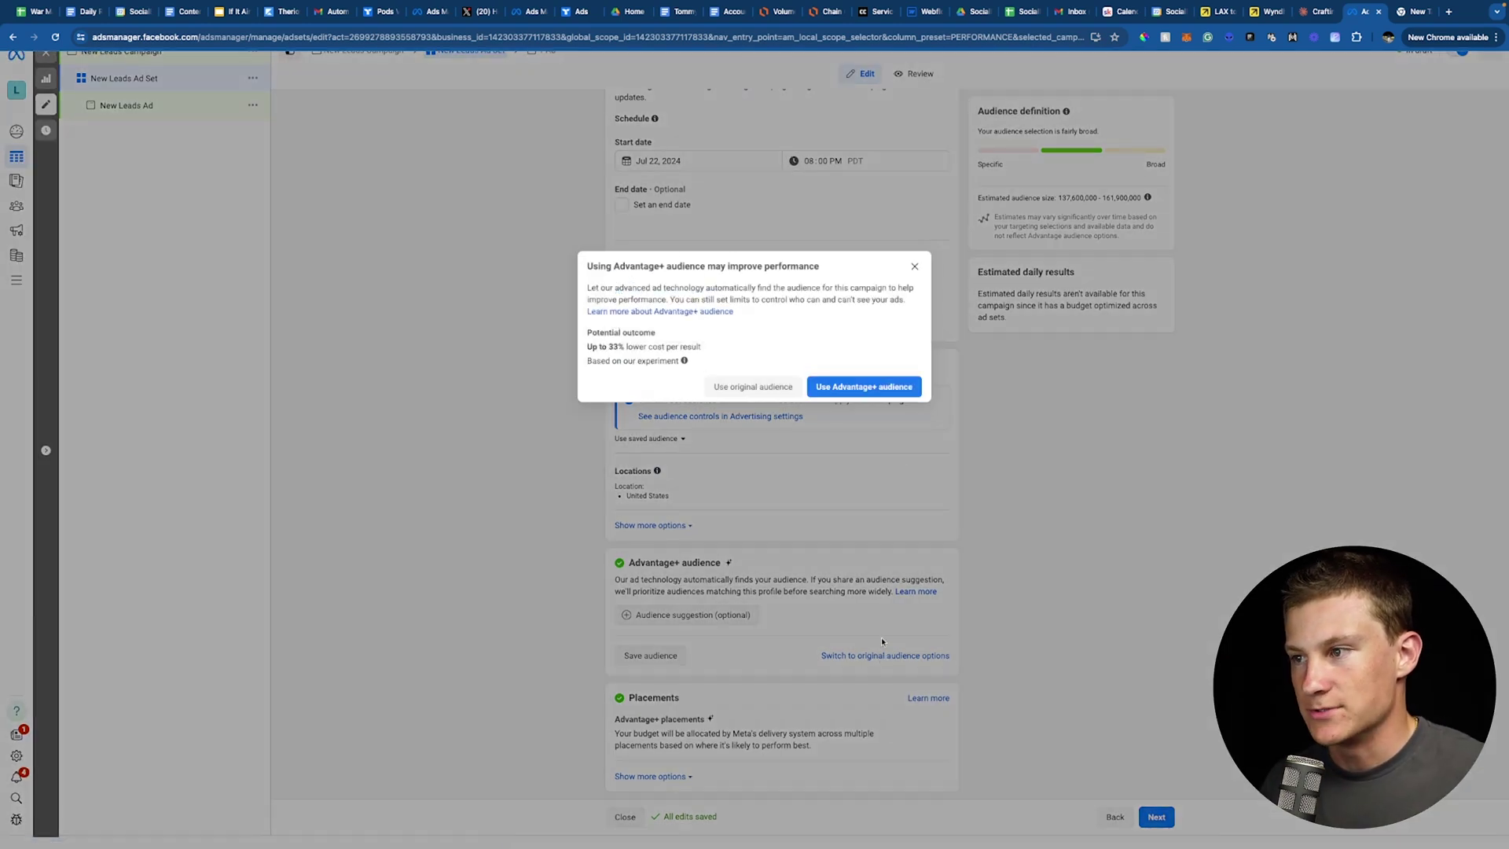
{"action": "left_click", "coordinate": [753, 387]}
{"action": "scroll", "coordinate": [755, 481], "scroll_direction": "down", "scroll_amount": 5}
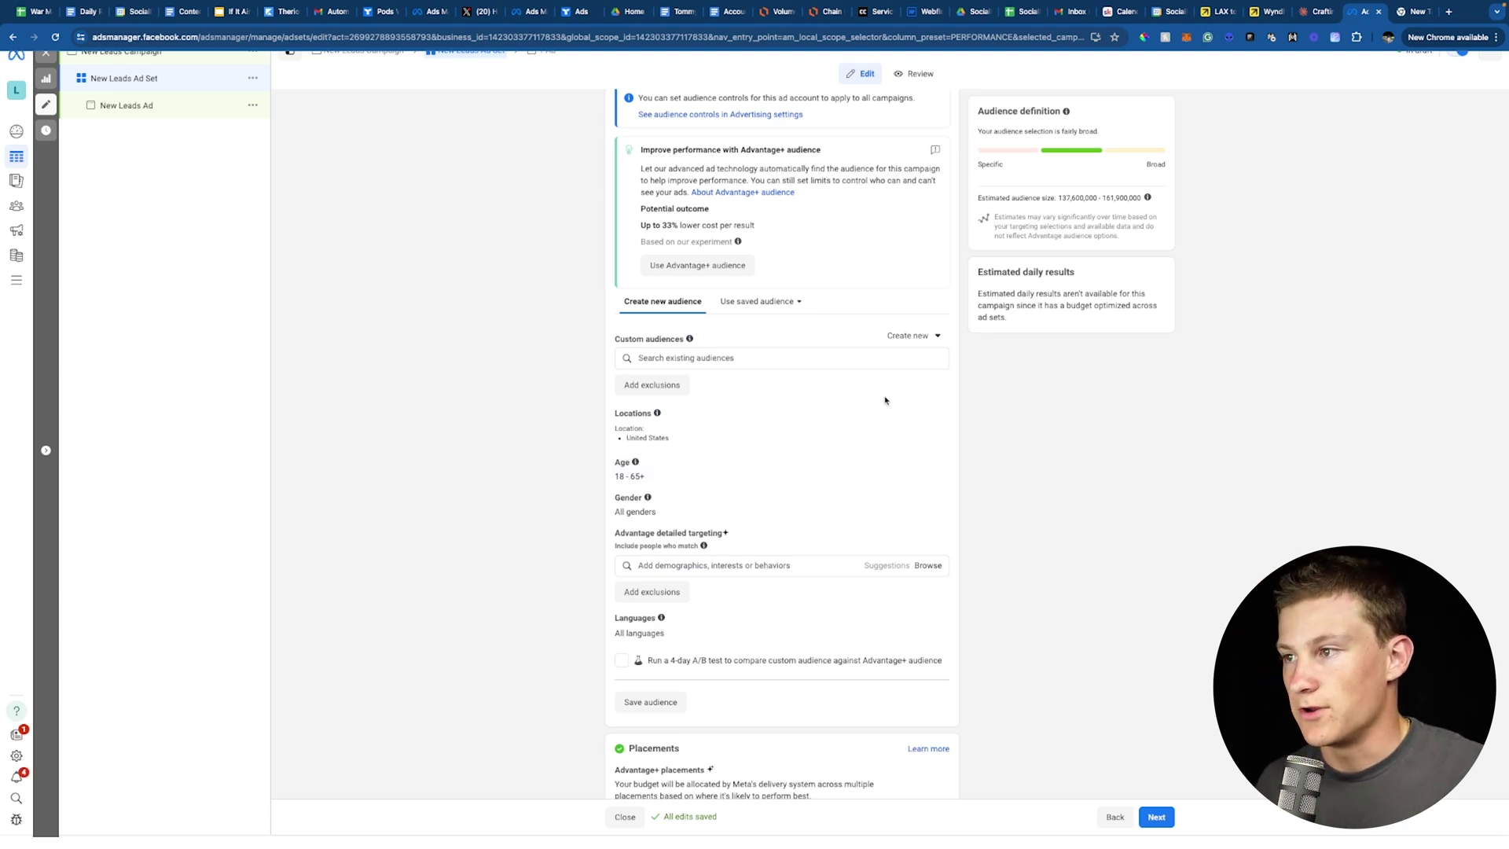
- Start a new custom audience sourced from website visitors
{"action": "left_click", "coordinate": [915, 339]}
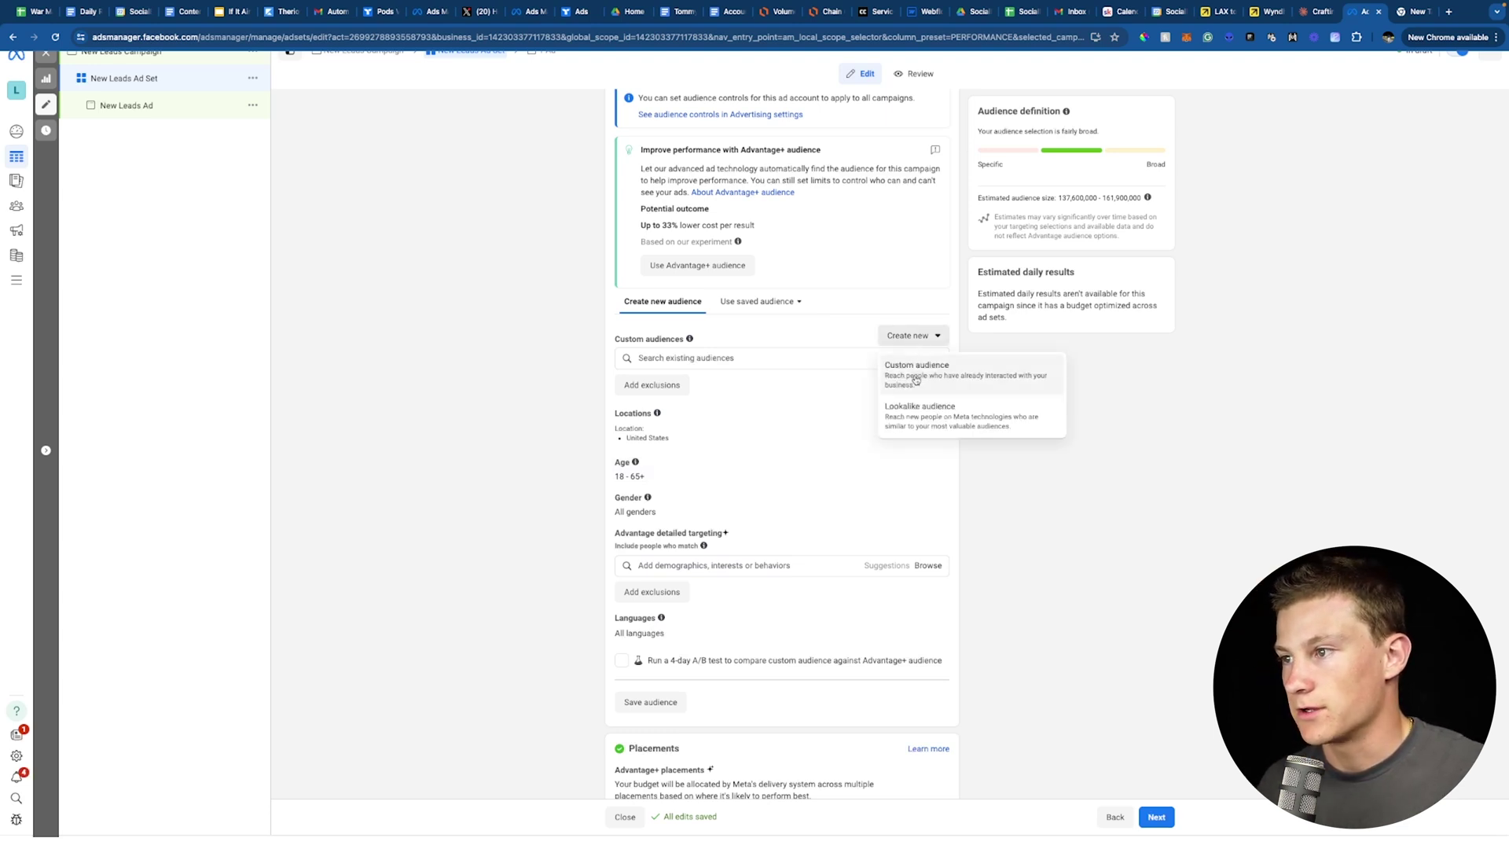
{"action": "left_click", "coordinate": [915, 381]}
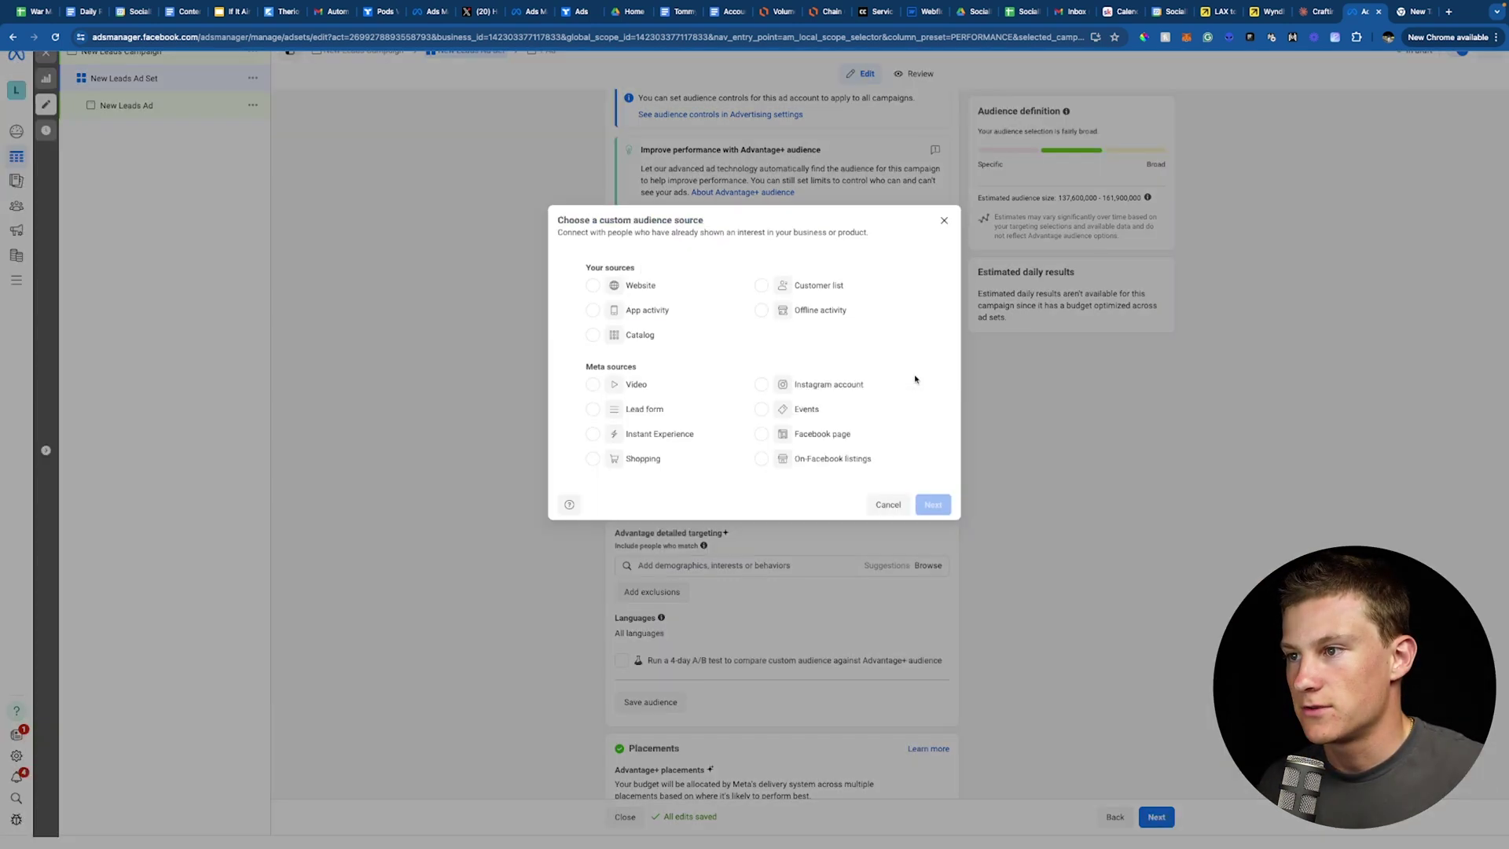
{"action": "left_click", "coordinate": [594, 285]}
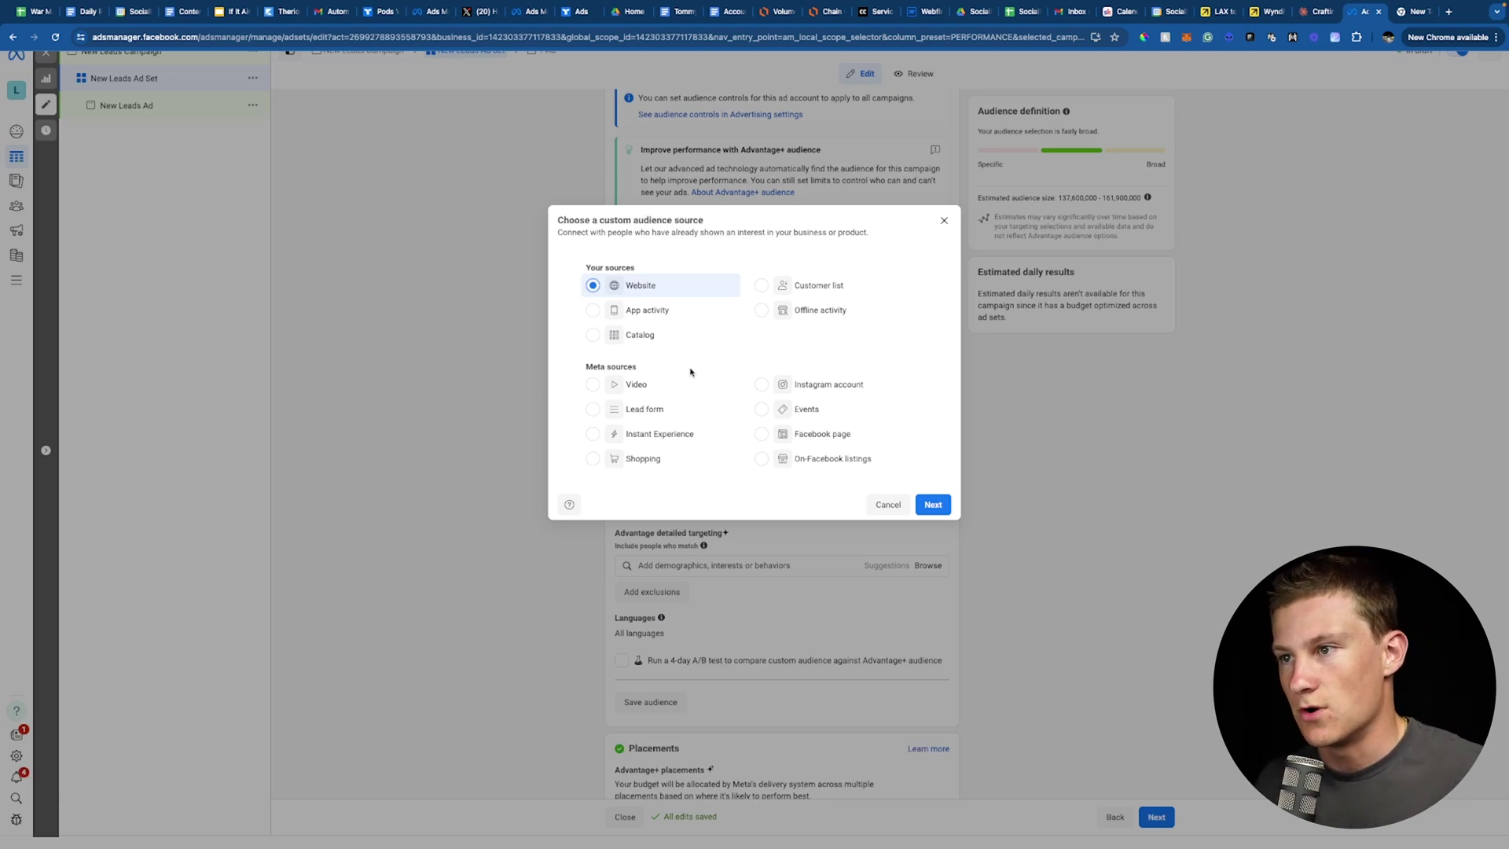
{"action": "left_click", "coordinate": [931, 505]}
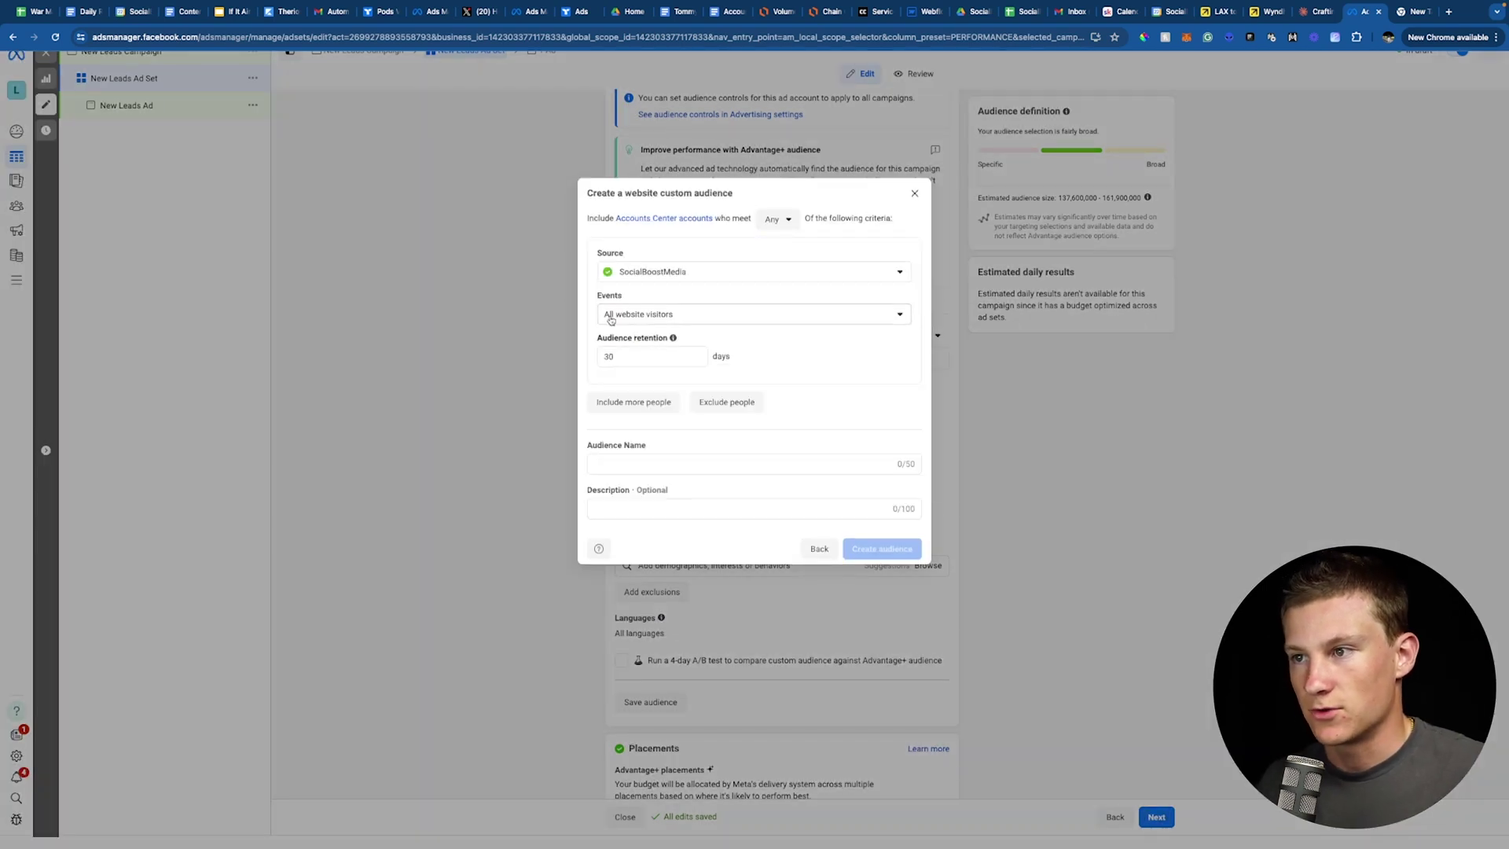
- Keep all website visitors as the event and set audience retention to 45 days
{"action": "left_click", "coordinate": [653, 316]}
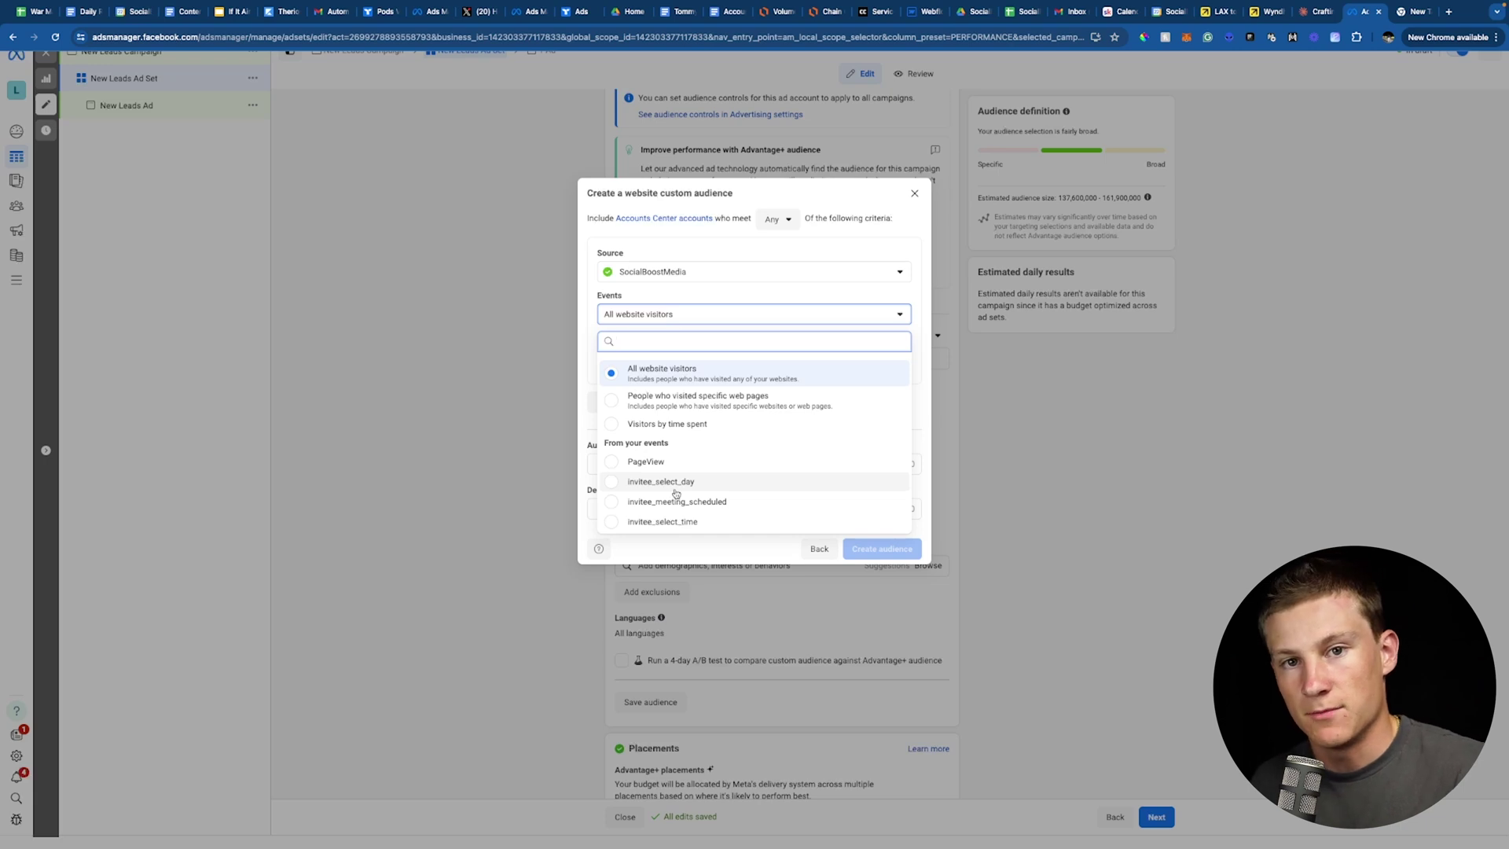
{"action": "left_click", "coordinate": [673, 380]}
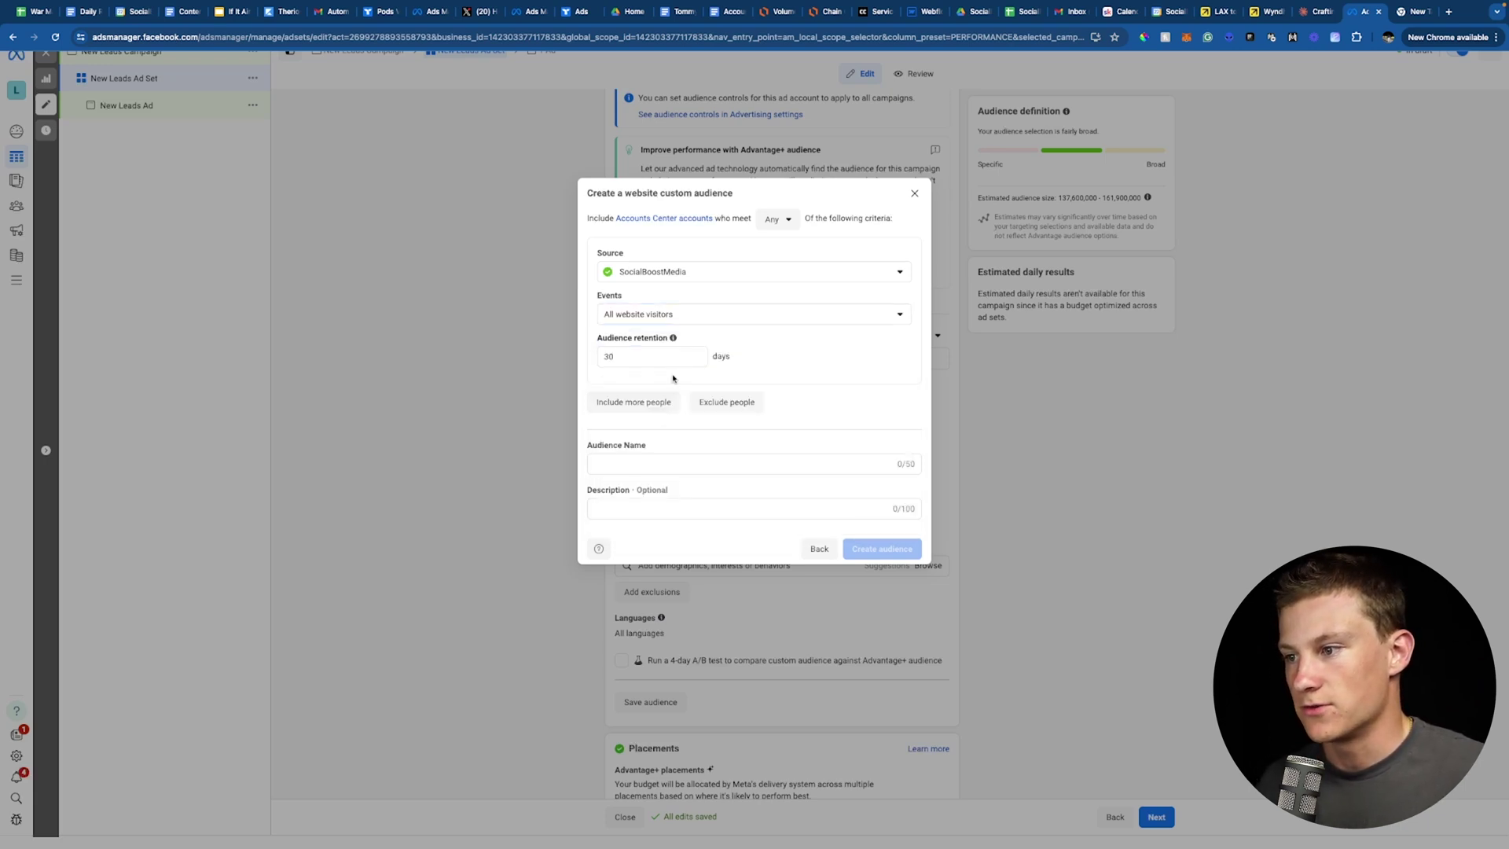
{"action": "left_click", "coordinate": [635, 355]}
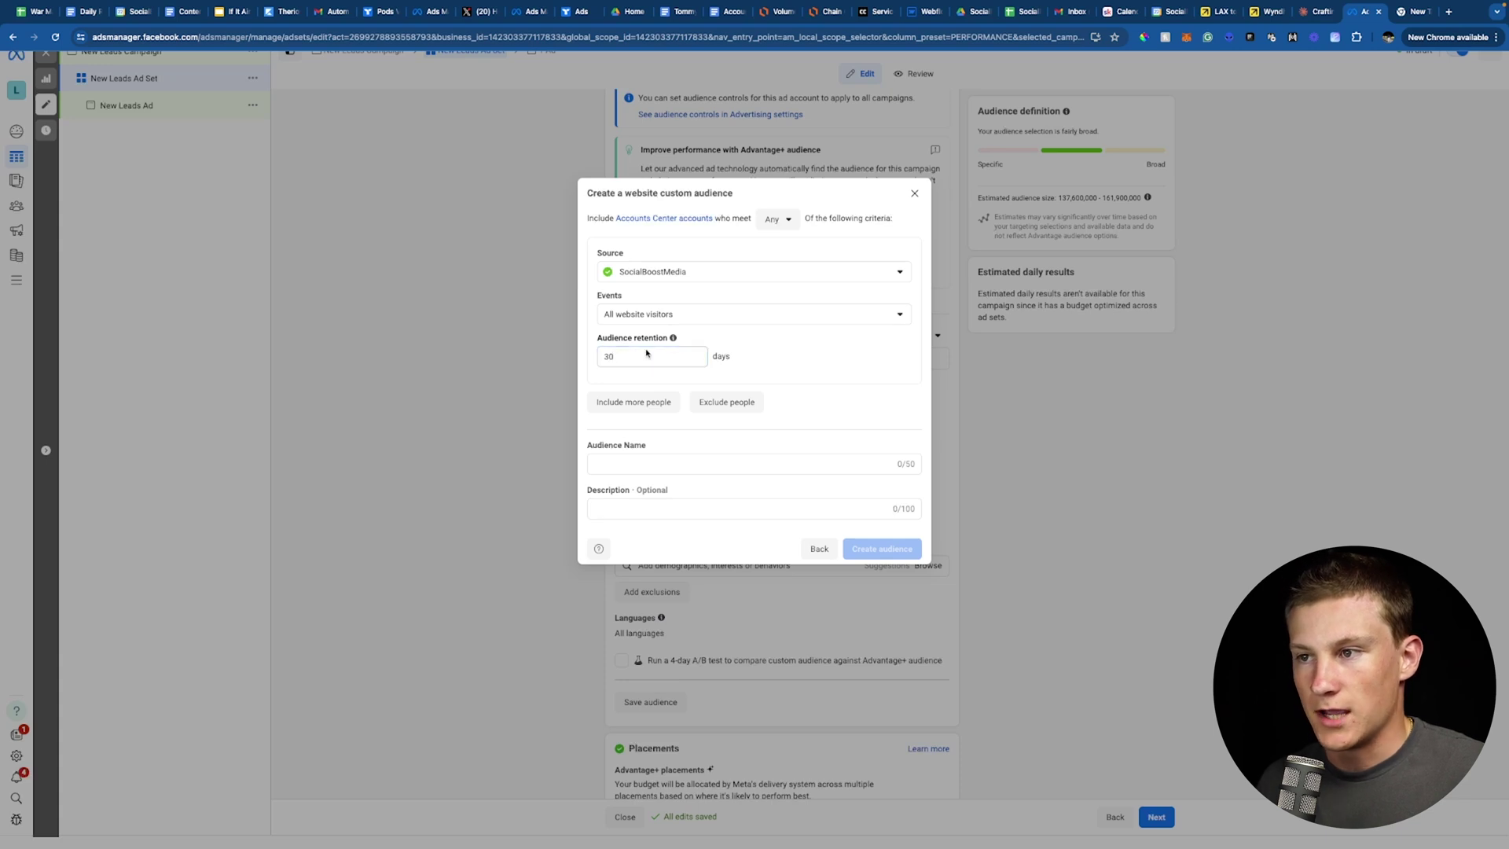
{"action": "left_click_drag", "start_coordinate": [648, 355], "coordinate": [546, 363]}
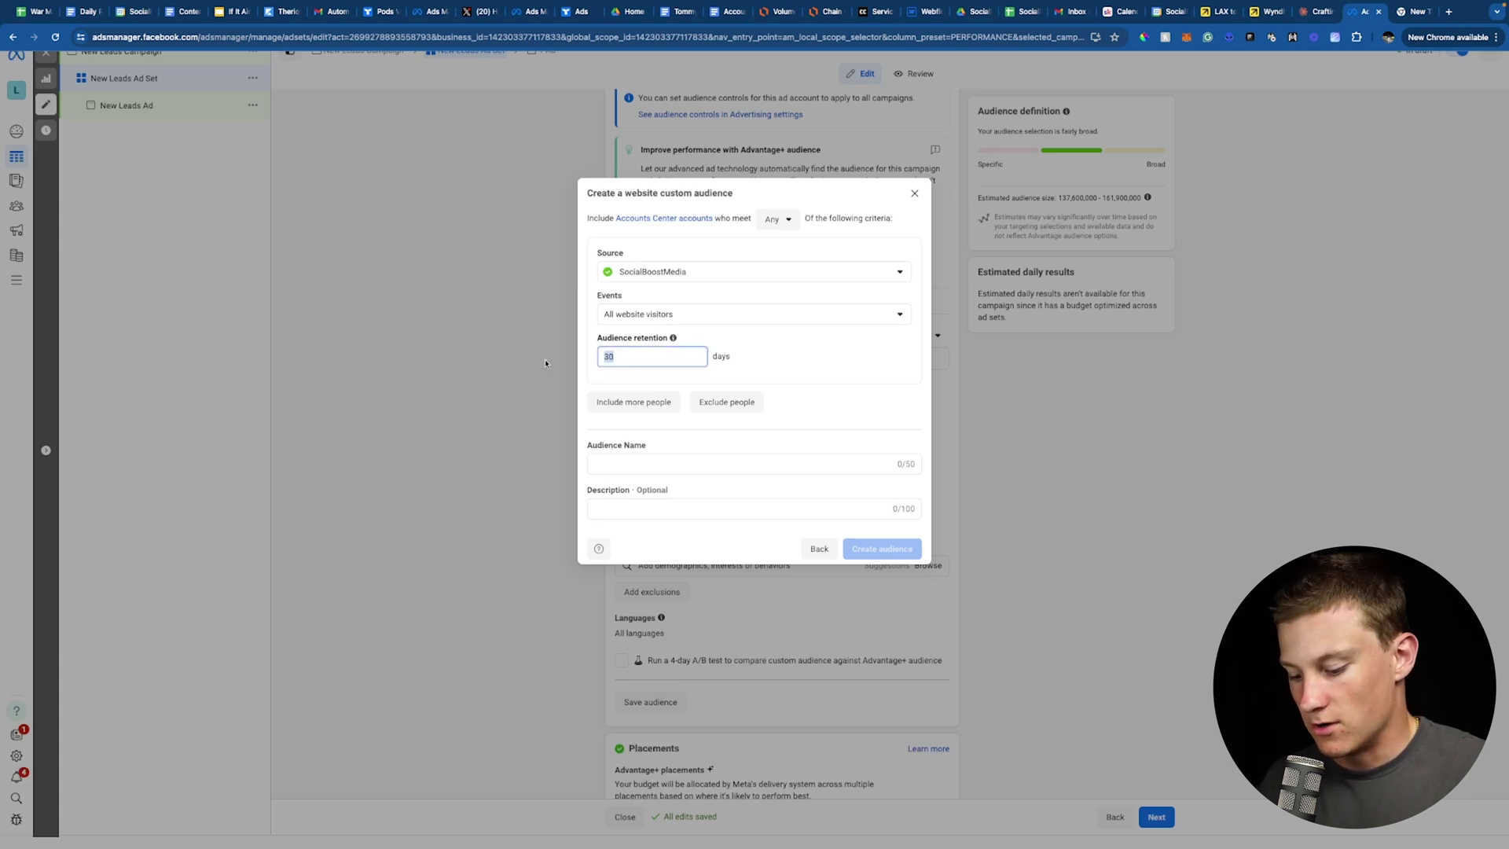
{"action": "type", "text": "180"}
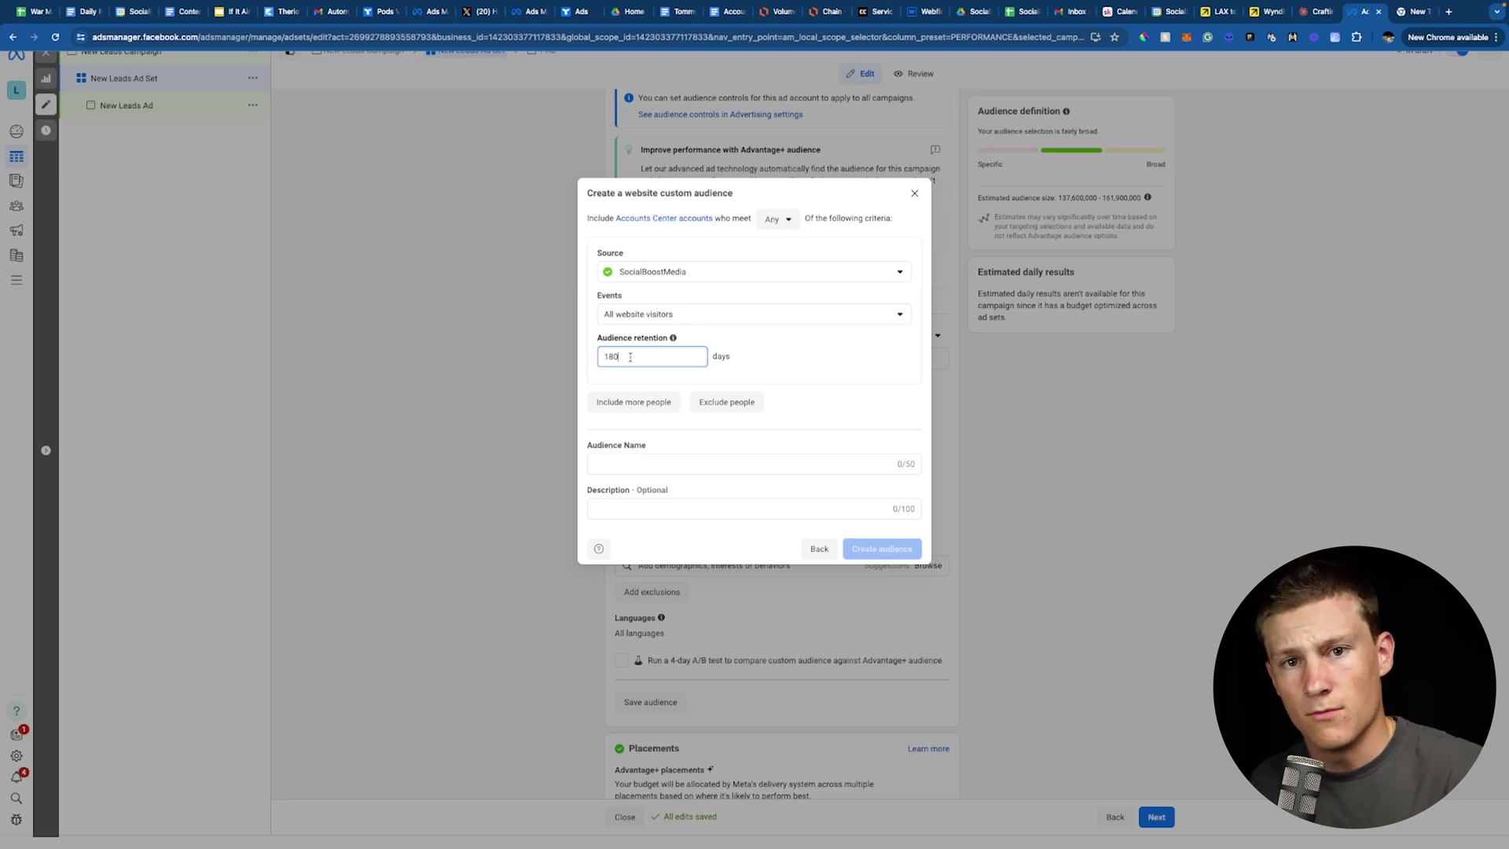
{"action": "key", "text": "BackSpace"}
{"action": "key", "text": "BackSpace"}
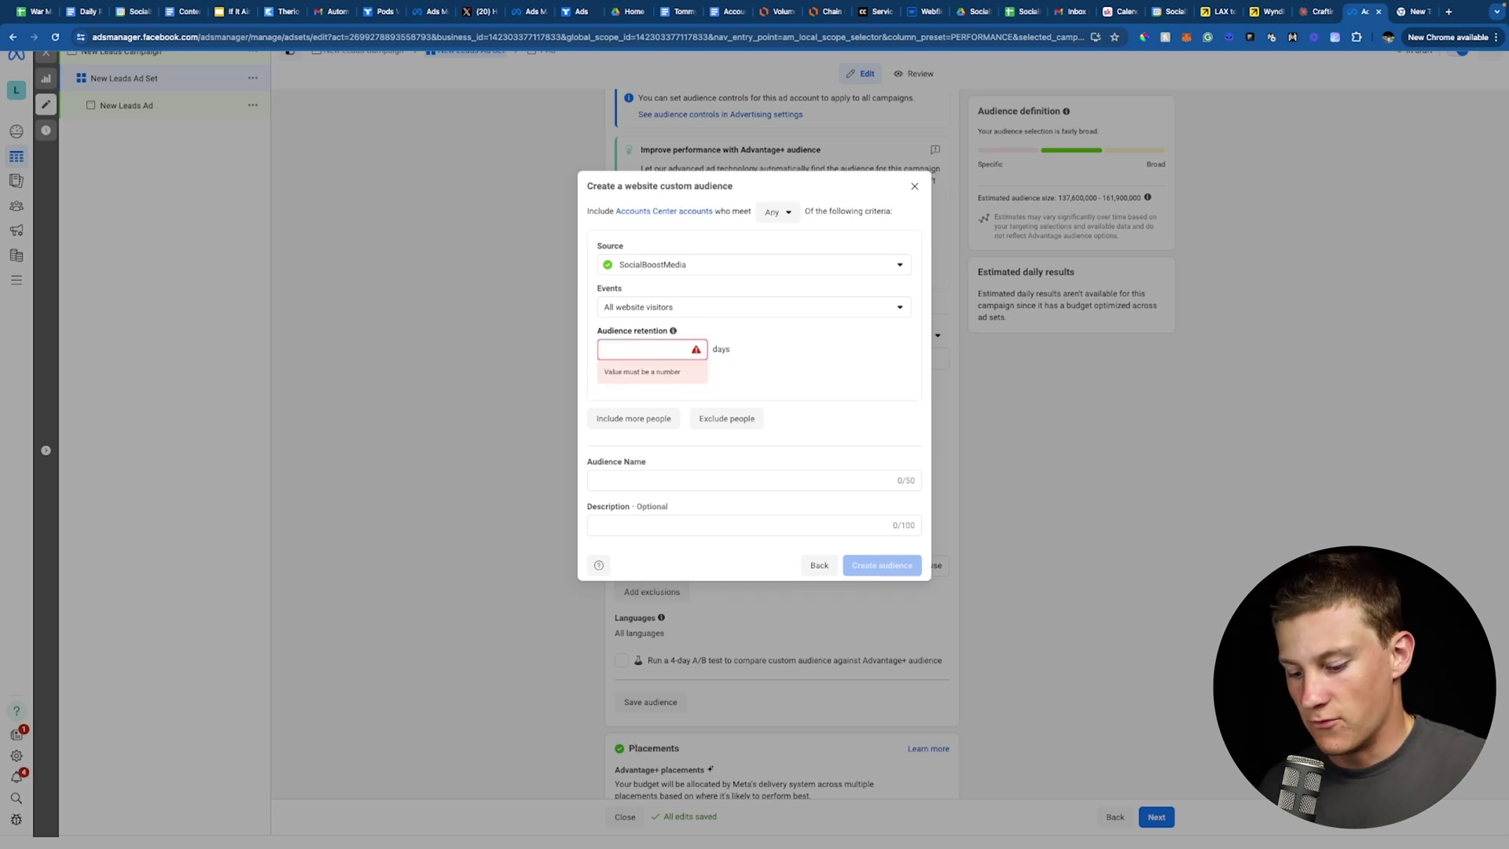
{"action": "type", "text": "45"}
{"action": "left_click", "coordinate": [796, 341]}
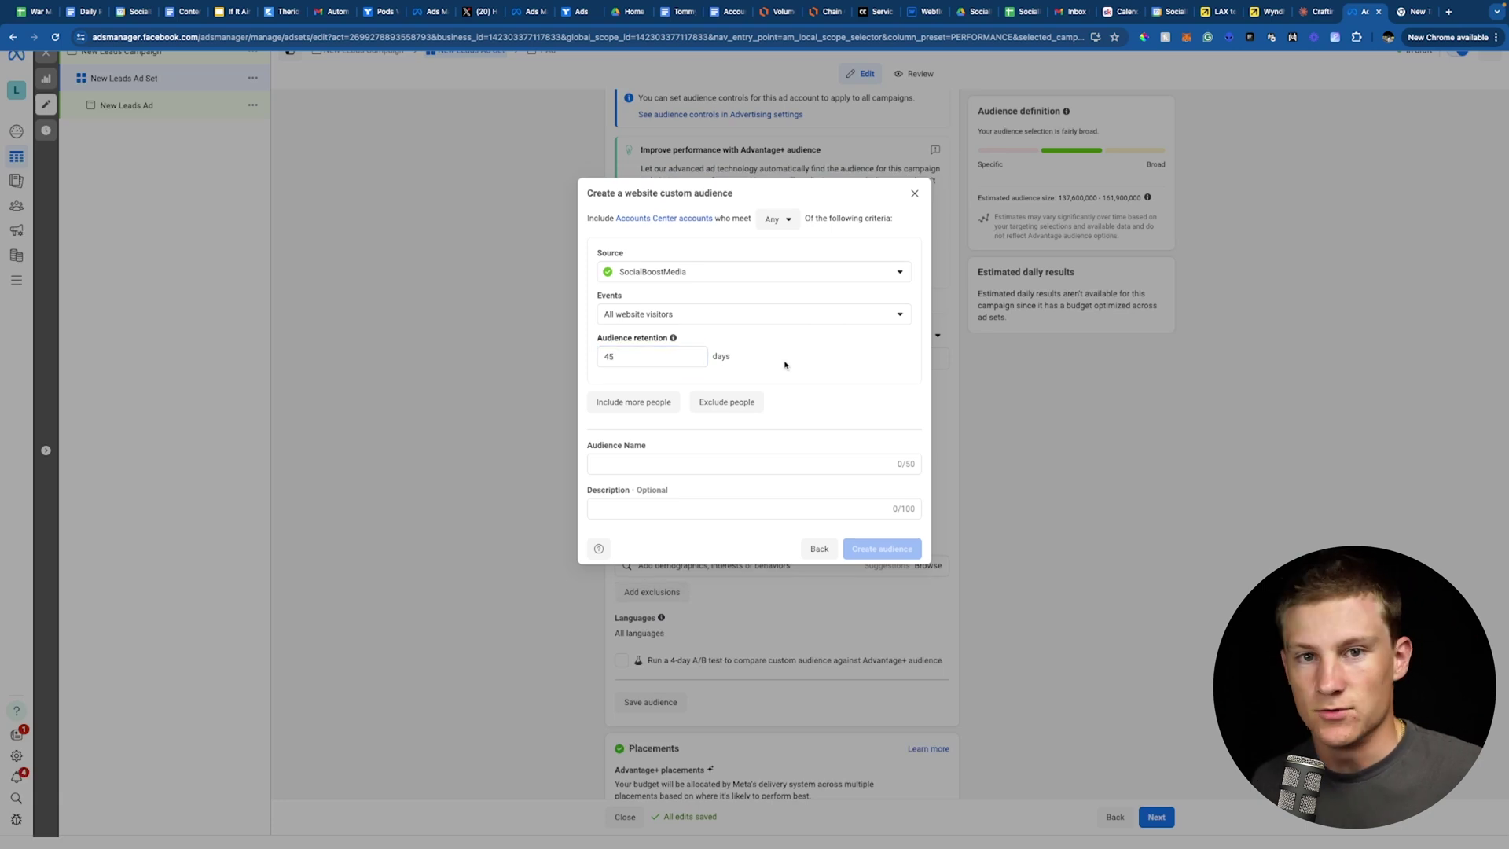
- Name the audience 'Website Visitors (45-Days)' and create it
{"action": "left_click", "coordinate": [642, 465]}
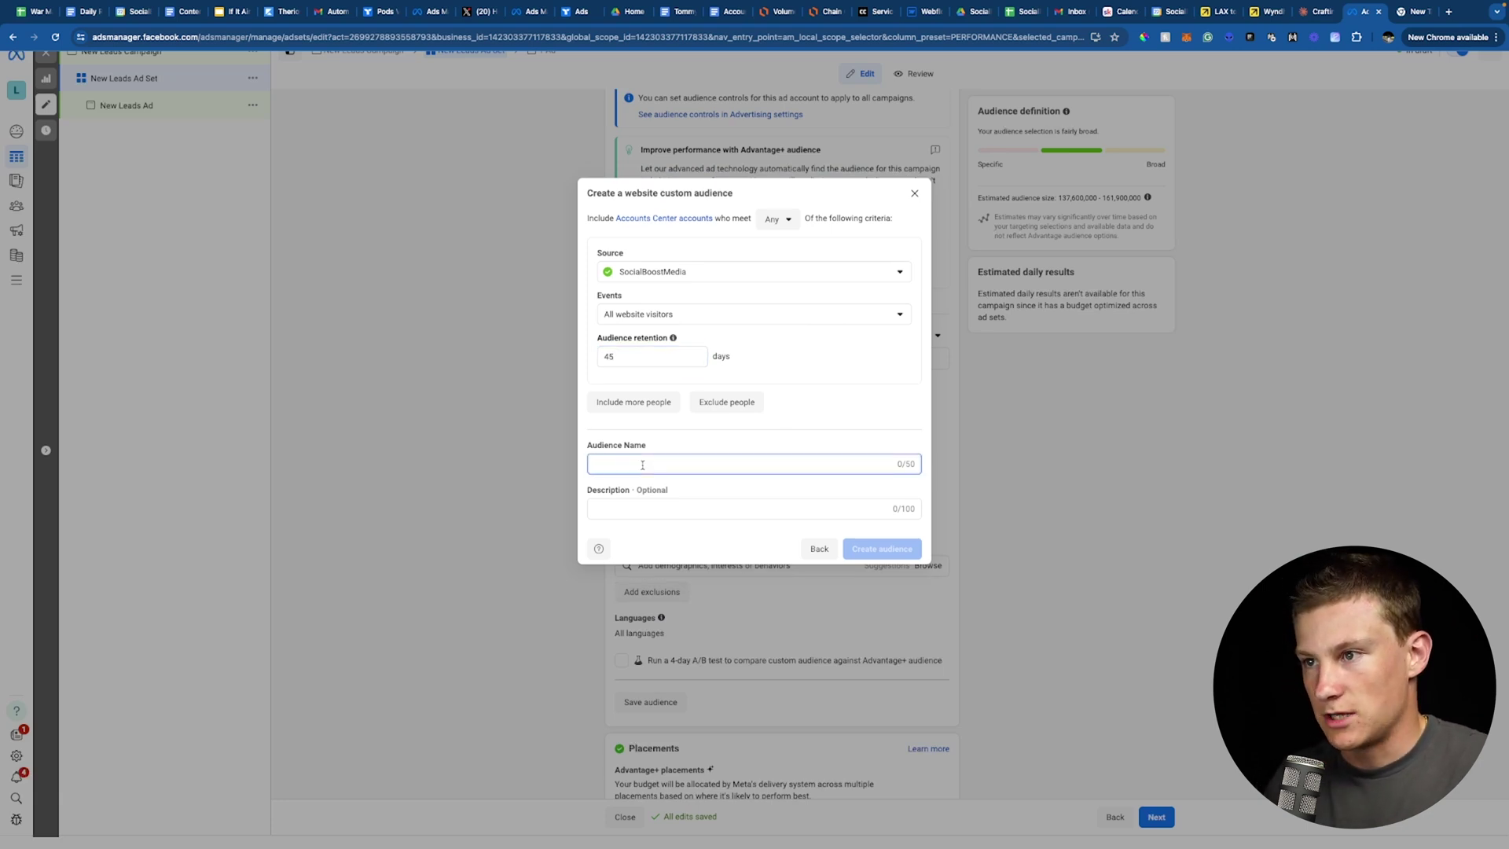
{"action": "type", "text": "Website Vistors "}
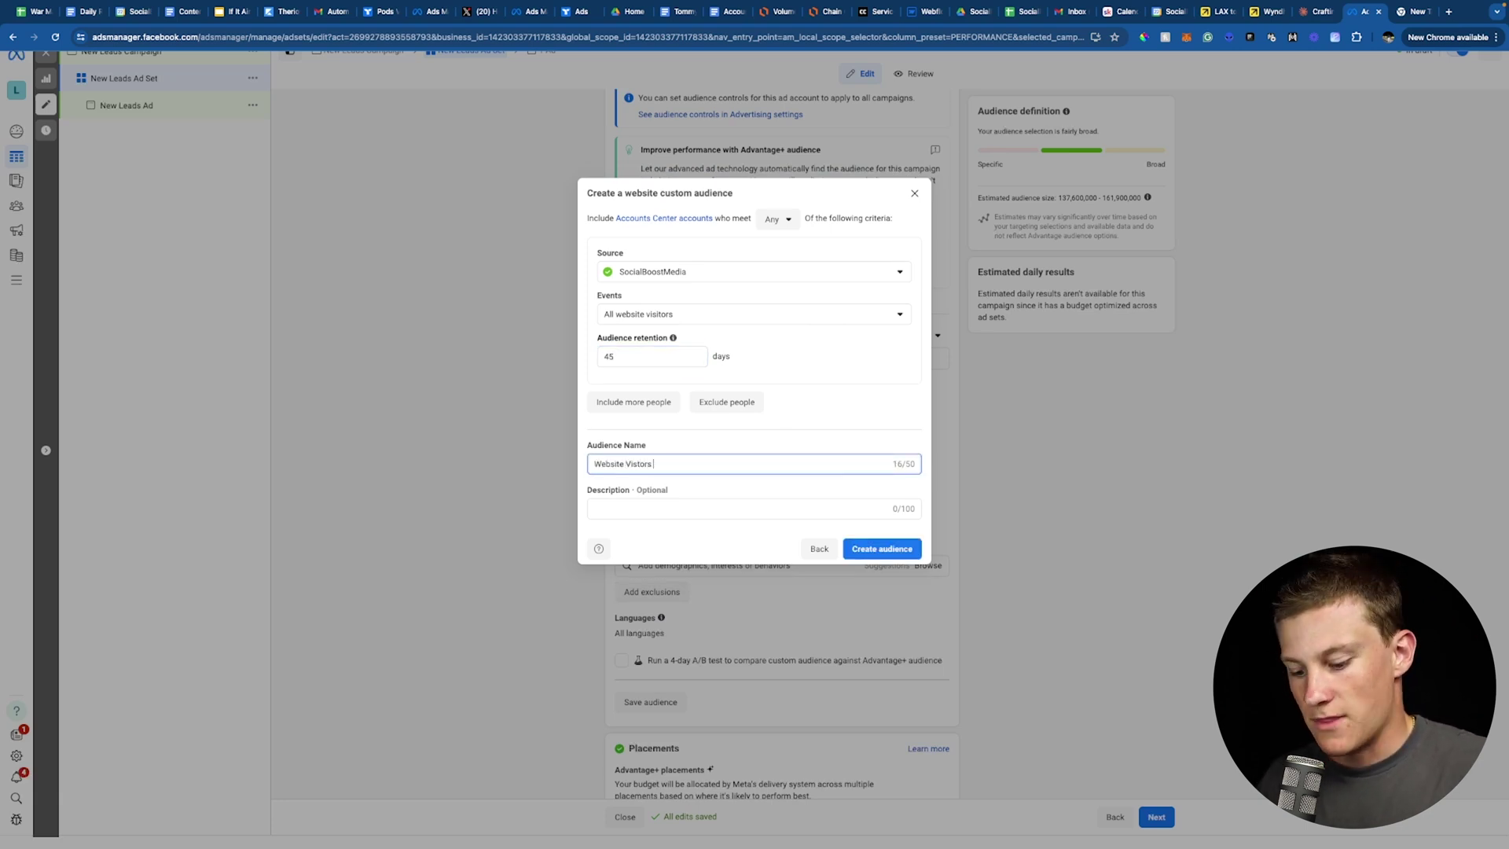
{"action": "type", "text": "(45-Days)"}
{"action": "left_click", "coordinate": [686, 442]}
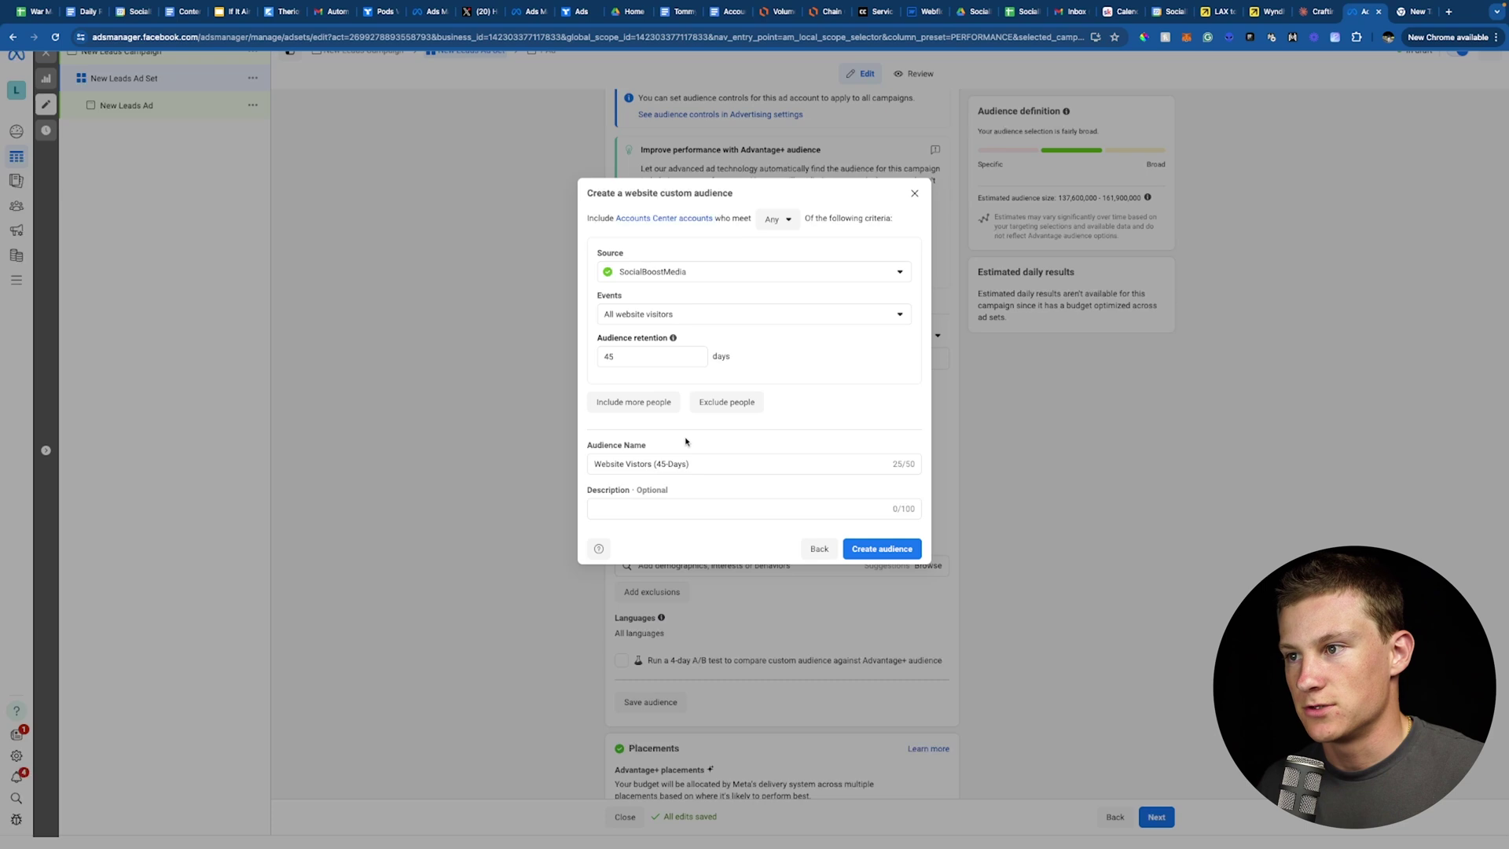
{"action": "left_click", "coordinate": [884, 548]}
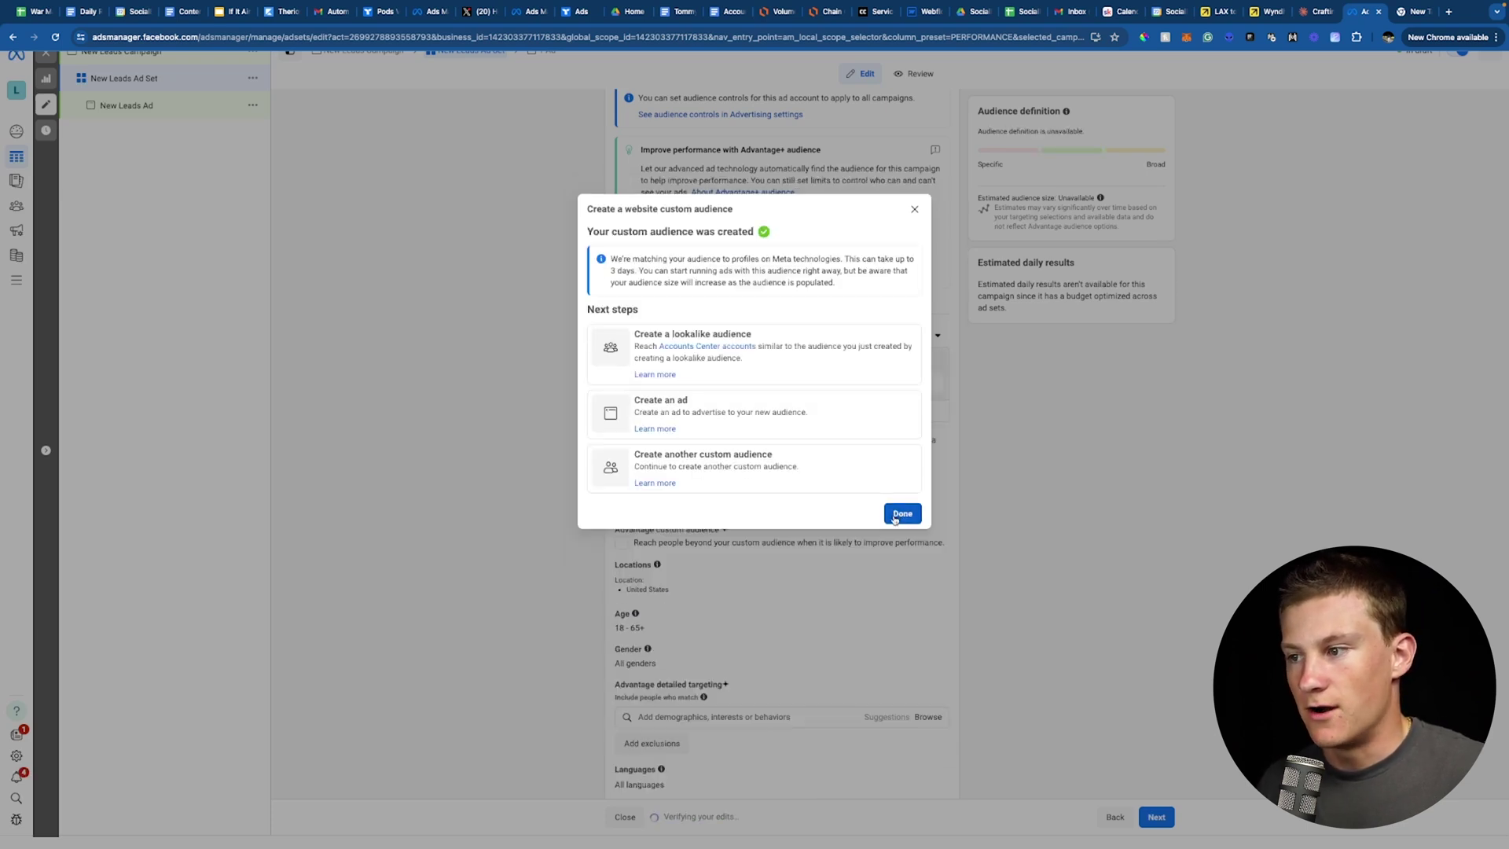
- Dismiss the confirmation, review the 45-day visitors audience targeting, and continue to the ad
{"action": "left_click", "coordinate": [900, 515]}
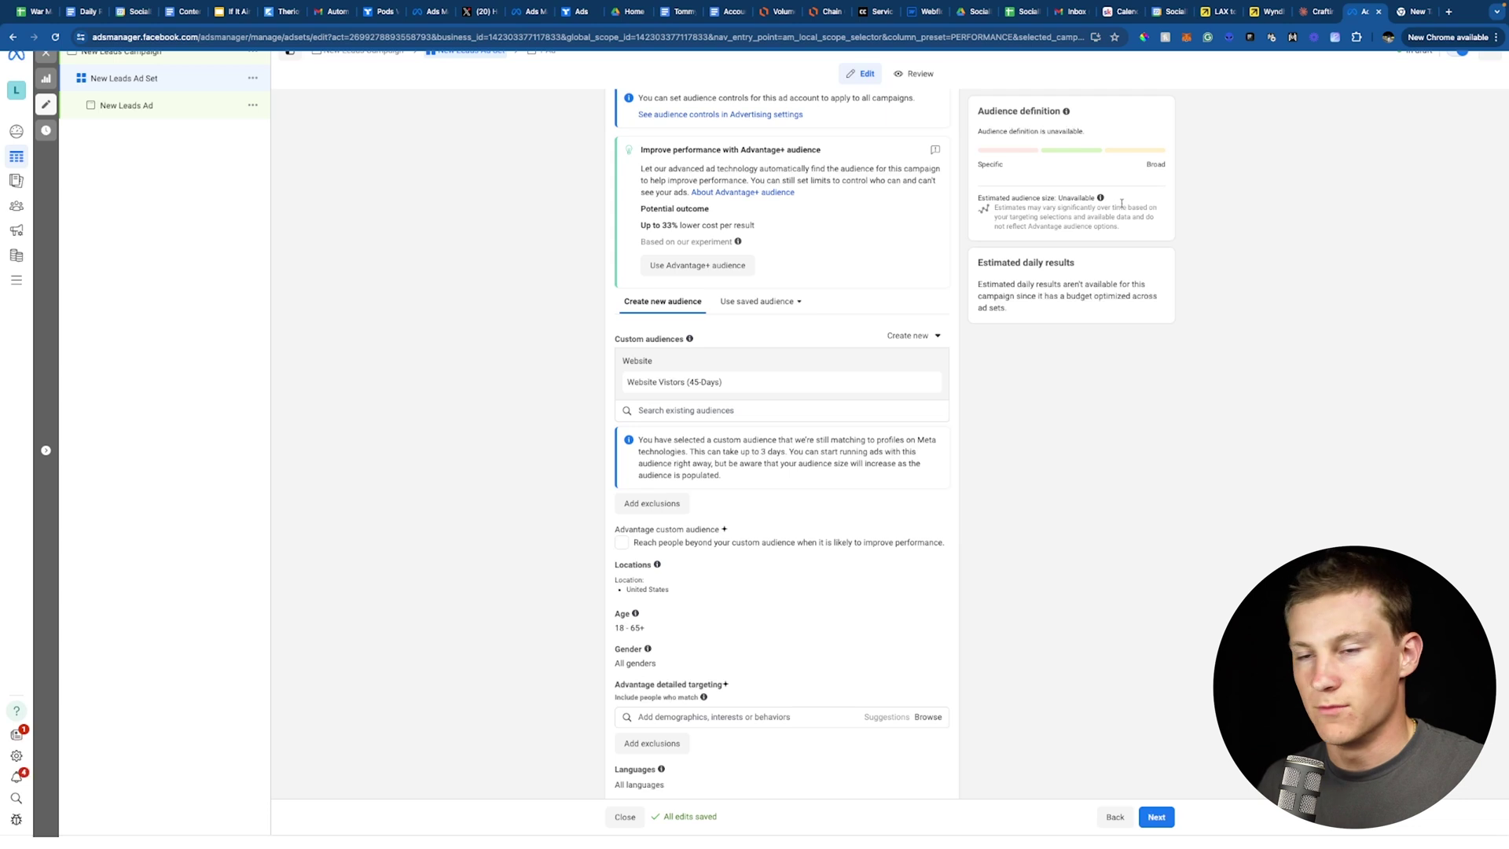
{"action": "mouse_move", "coordinate": [1034, 232]}
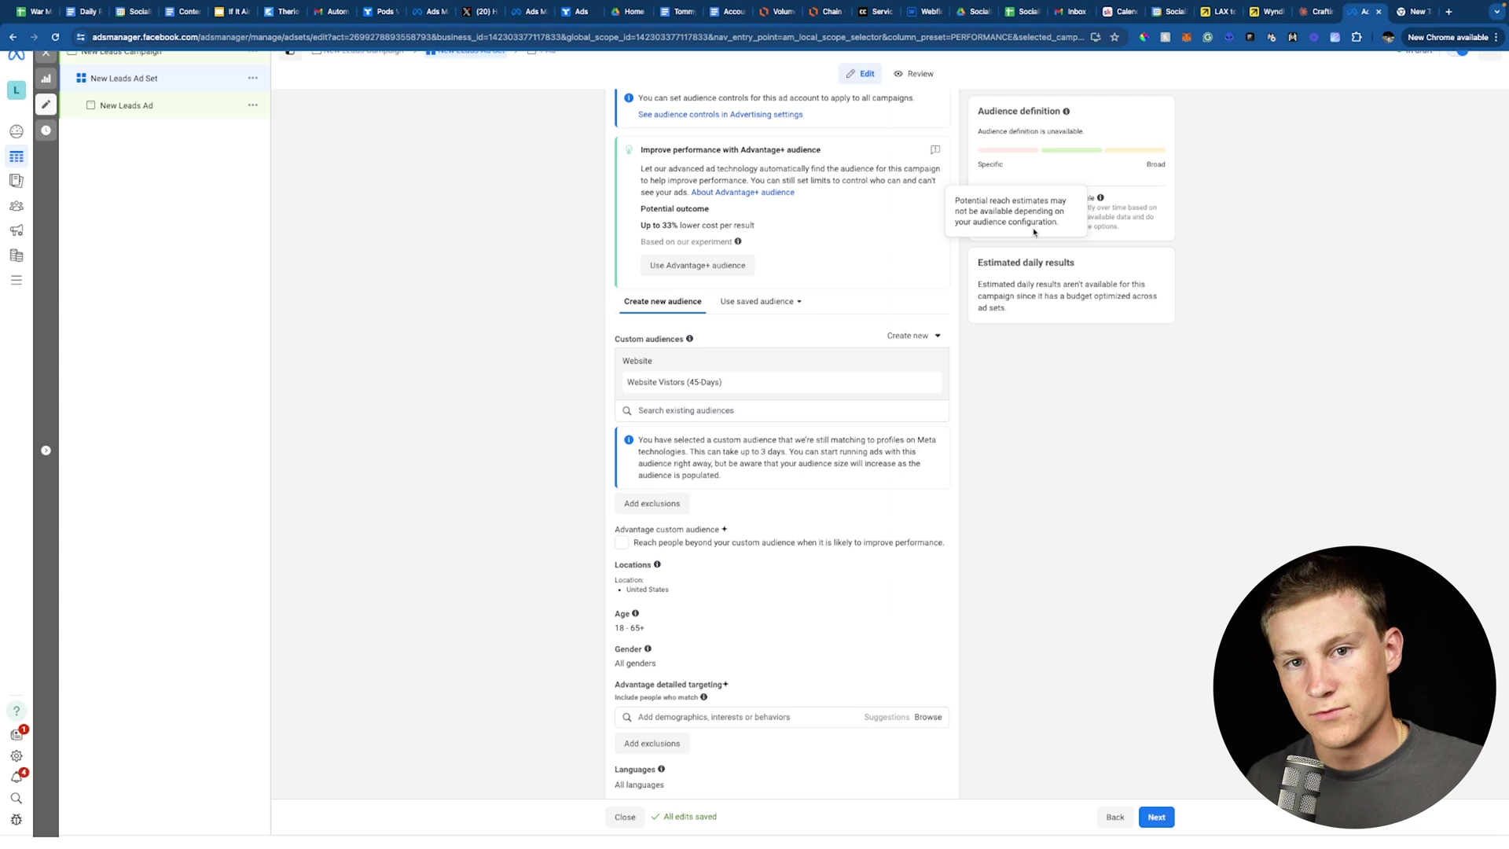
{"action": "scroll", "coordinate": [620, 437], "scroll_direction": "down", "scroll_amount": 2}
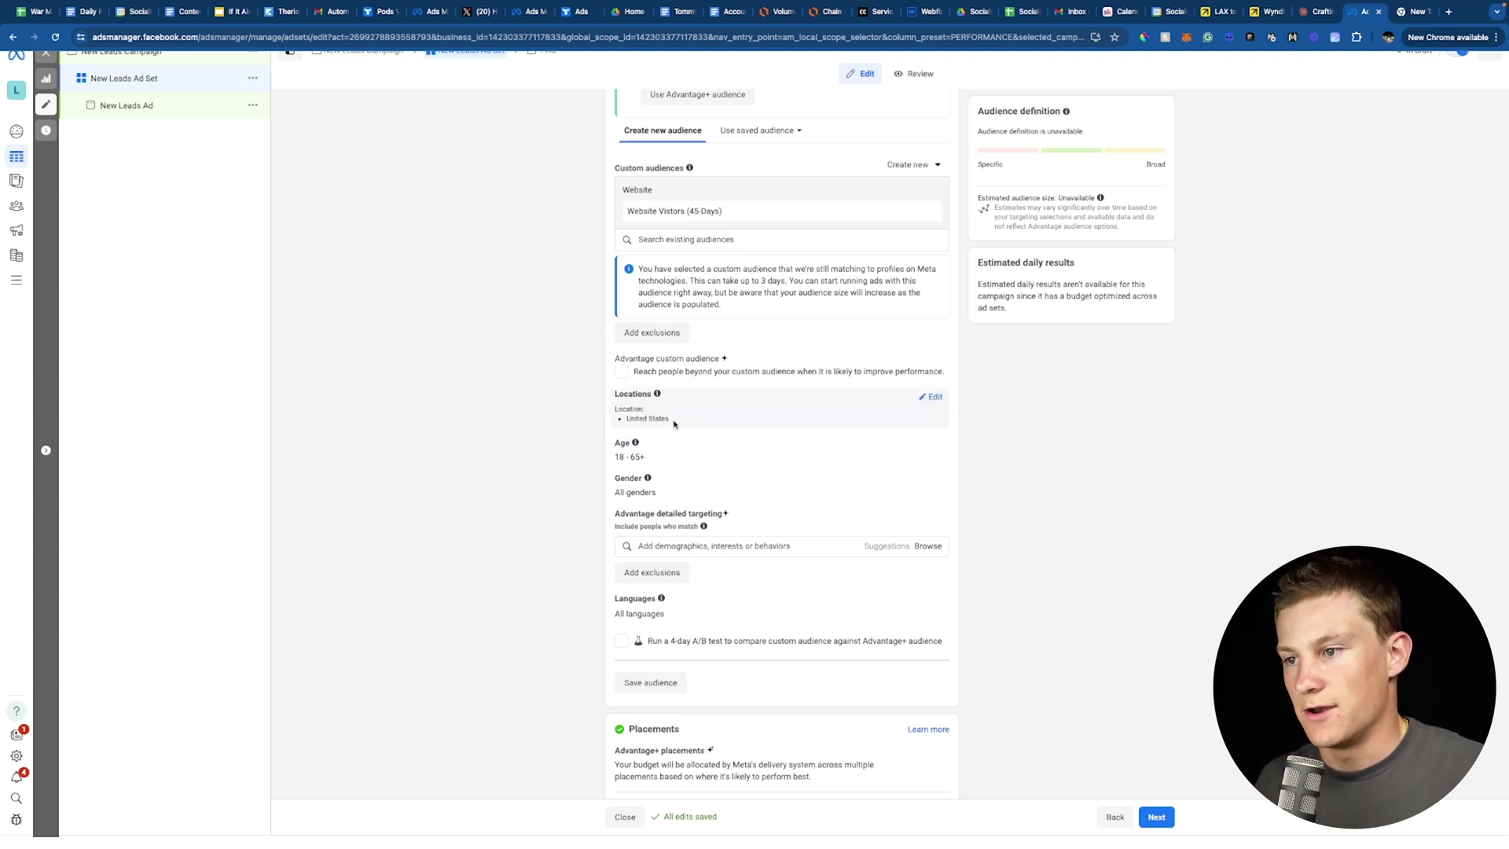
{"action": "scroll", "coordinate": [579, 488], "scroll_direction": "down", "scroll_amount": 1}
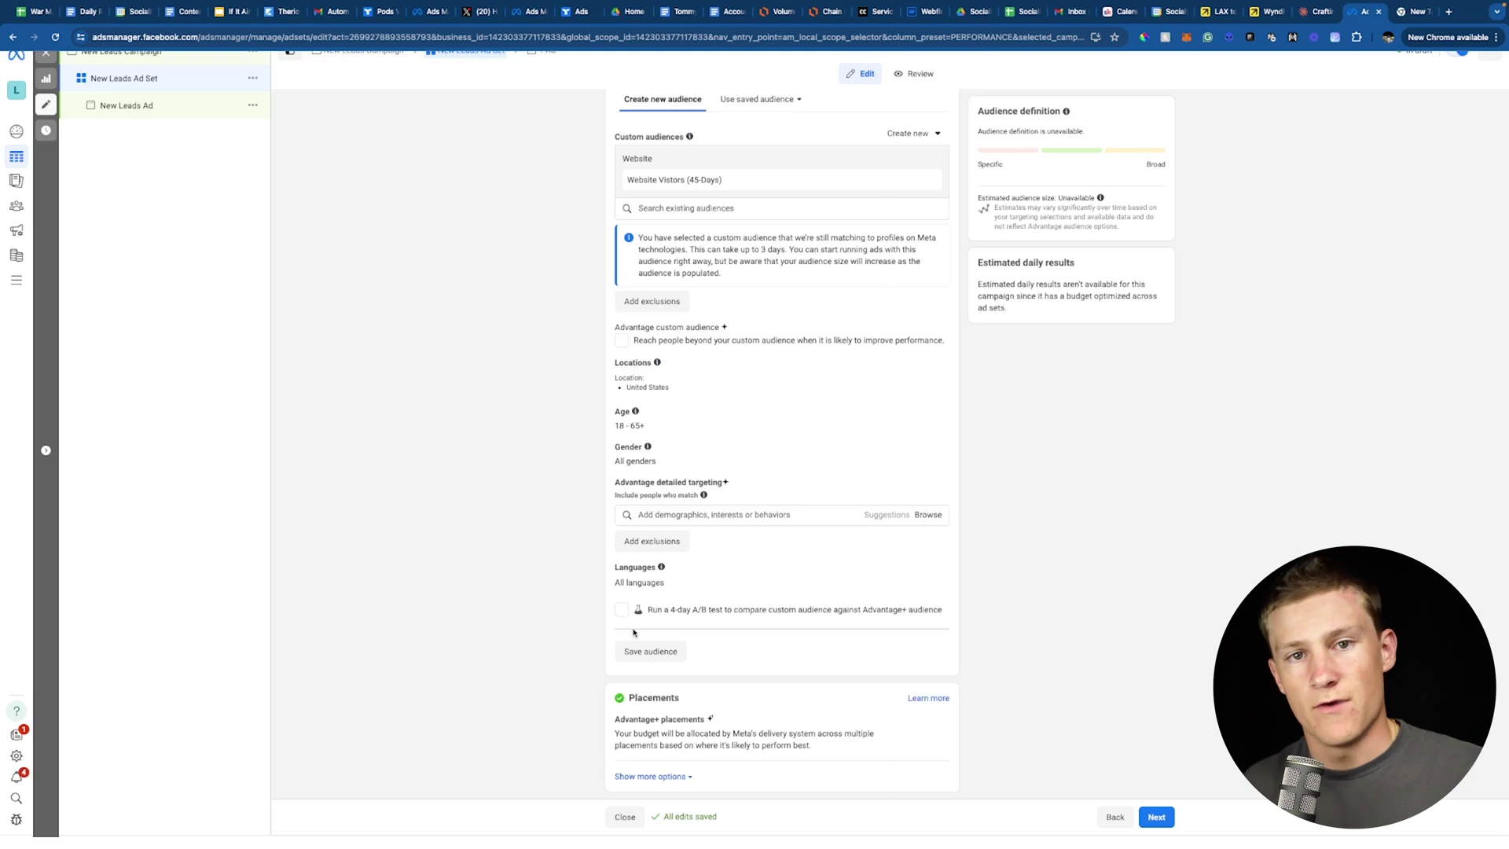
{"action": "left_click", "coordinate": [1154, 818]}
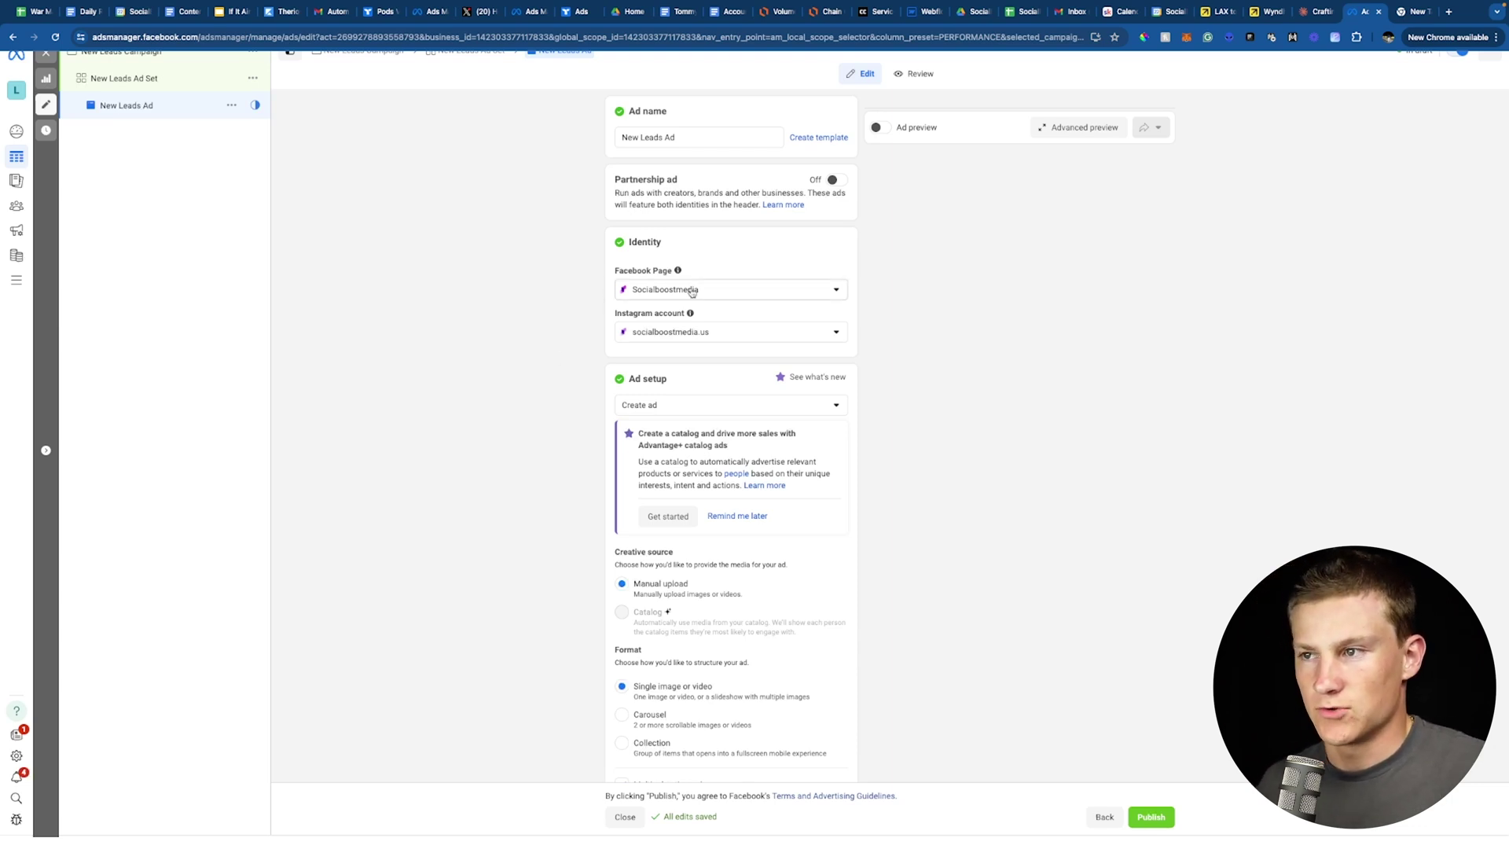
- Disable multi-advertiser ads and bring up the Add media choices under Ad creative
{"action": "scroll", "coordinate": [648, 352], "scroll_direction": "down", "scroll_amount": 3}
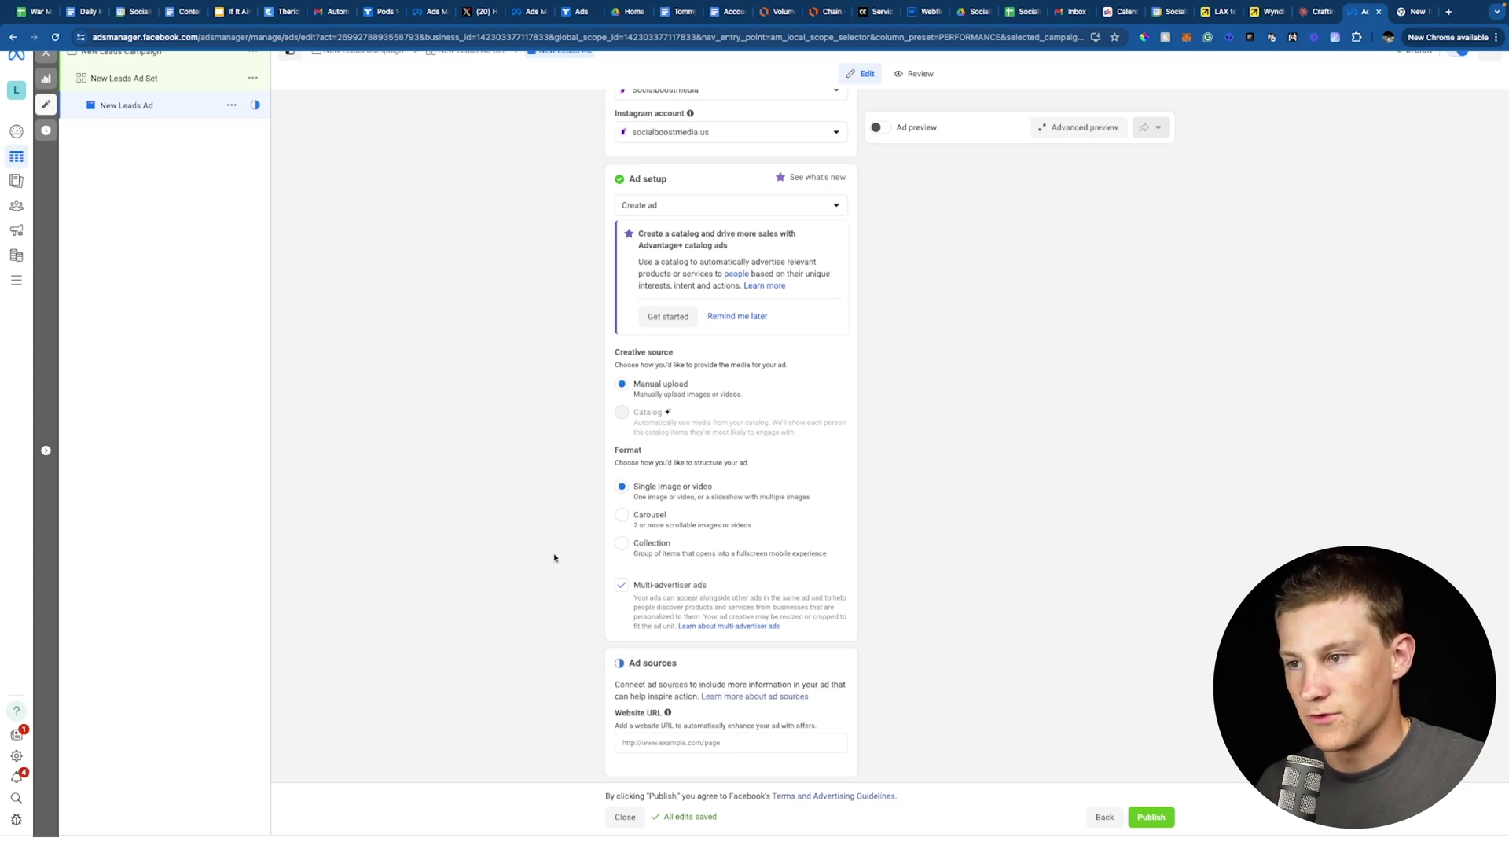
{"action": "left_click", "coordinate": [623, 587]}
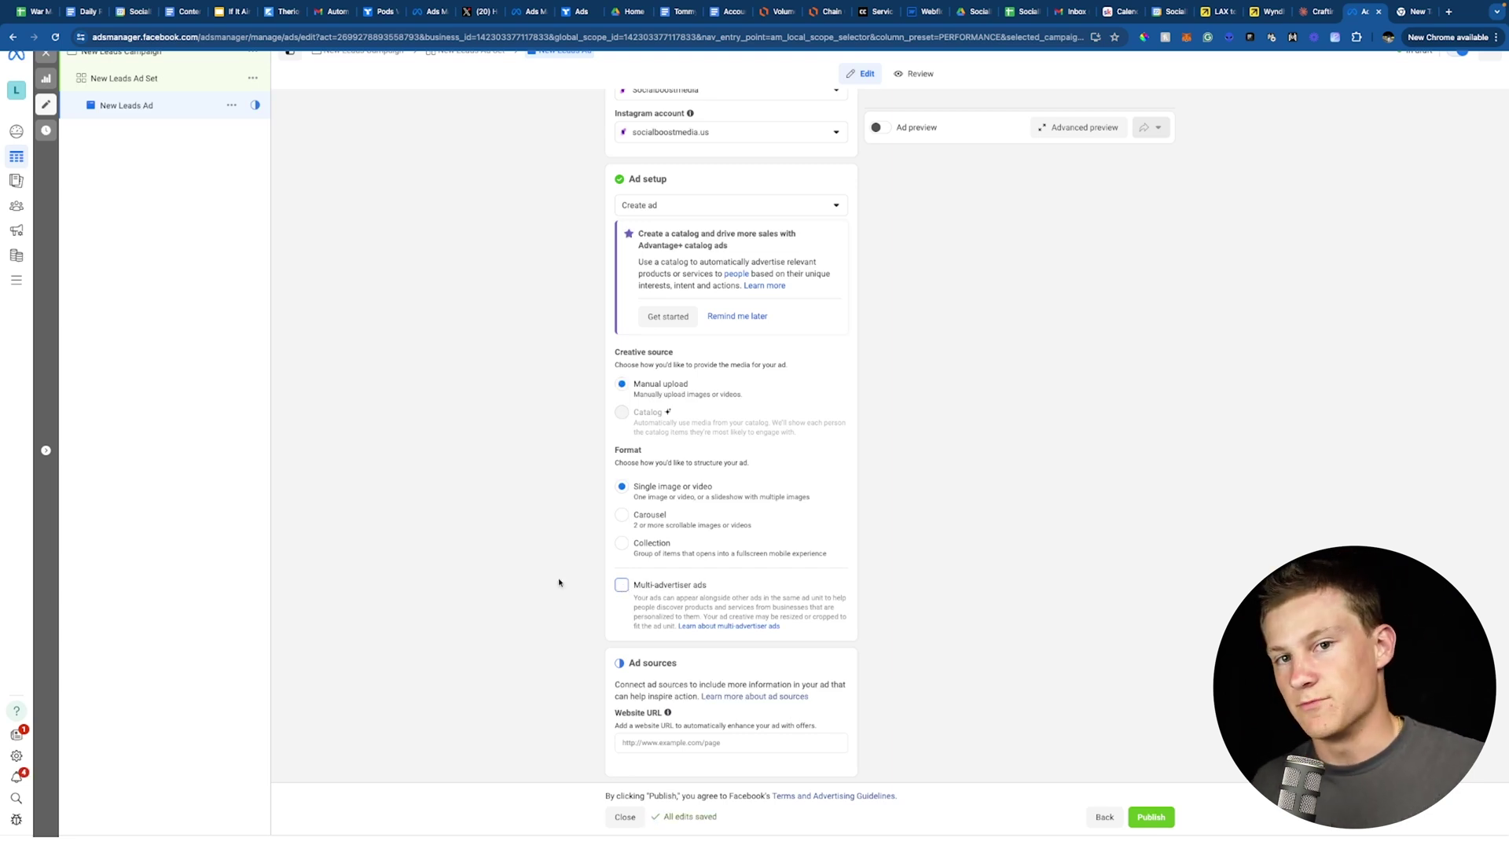
{"action": "scroll", "coordinate": [559, 582], "scroll_direction": "down", "scroll_amount": 5}
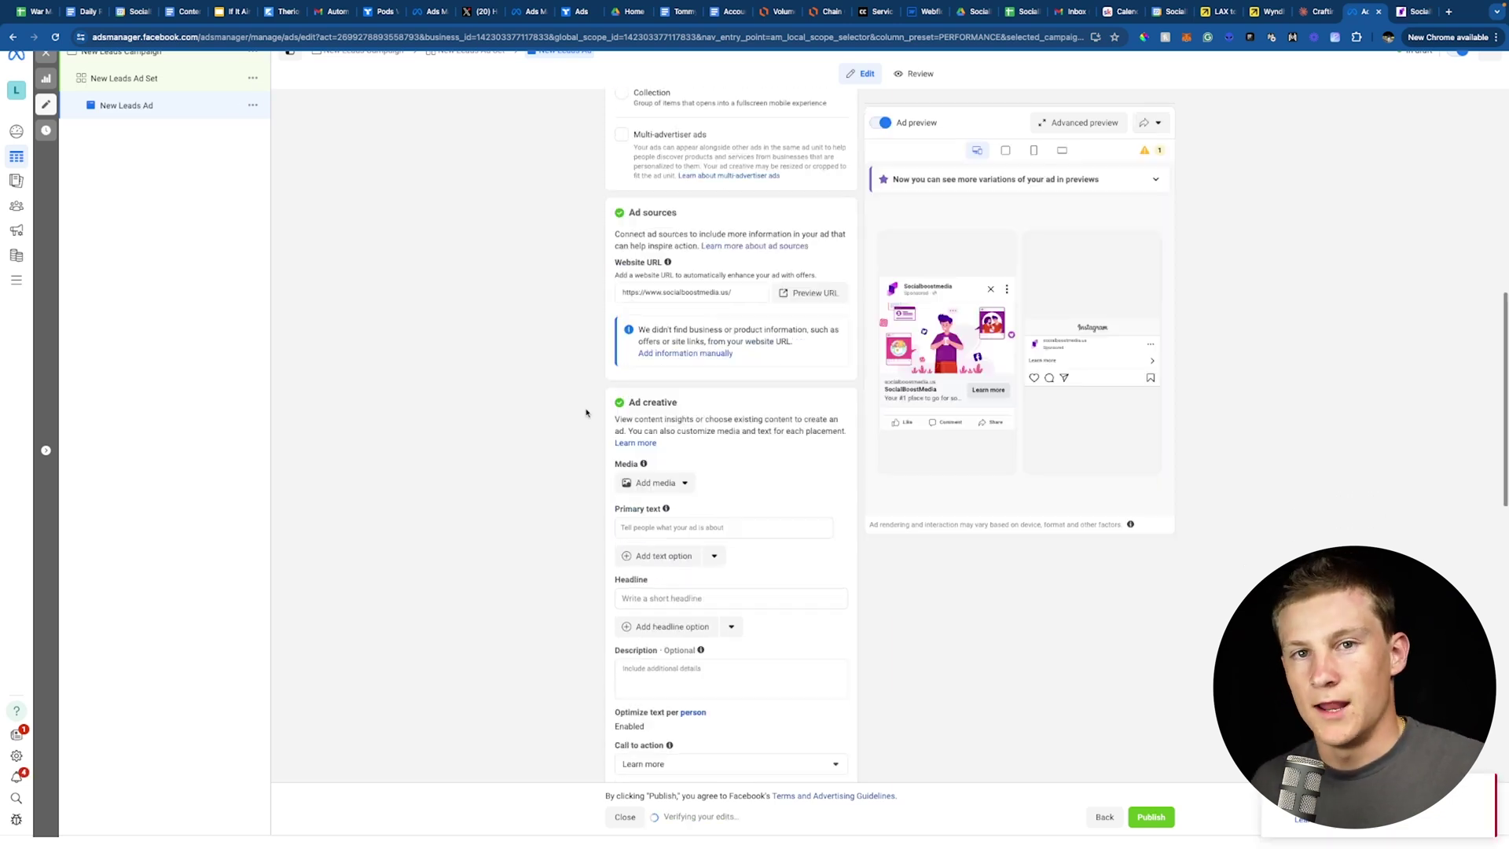
{"action": "scroll", "coordinate": [658, 408], "scroll_direction": "down", "scroll_amount": 2}
{"action": "scroll", "coordinate": [659, 407], "scroll_direction": "down", "scroll_amount": 1}
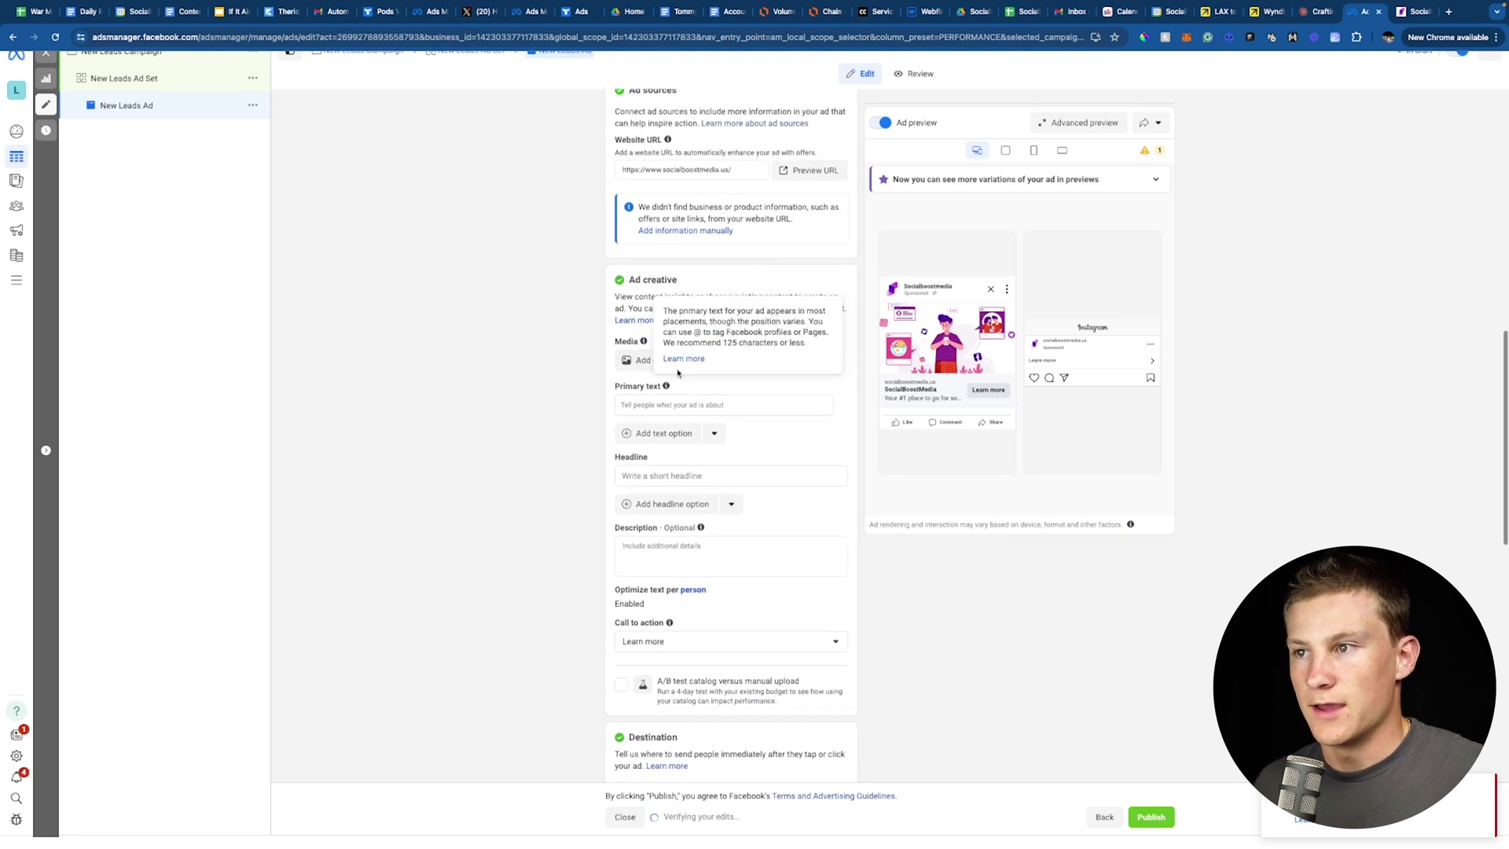
{"action": "left_click", "coordinate": [652, 366]}
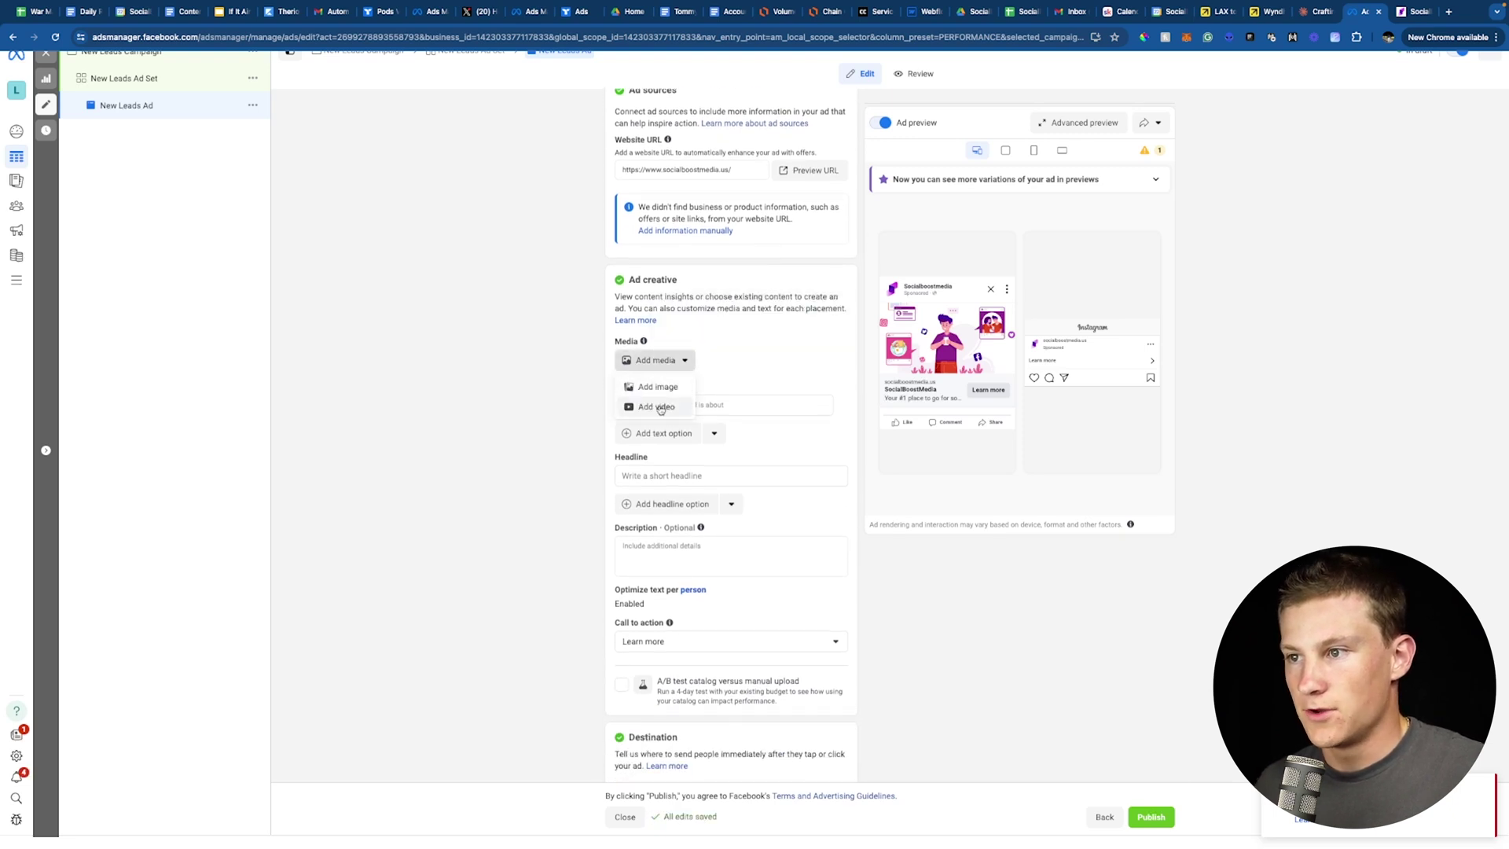
- Add the Shorts 1.mp4 video to the ad, keeping the default trim and crops
{"action": "left_click", "coordinate": [656, 406]}
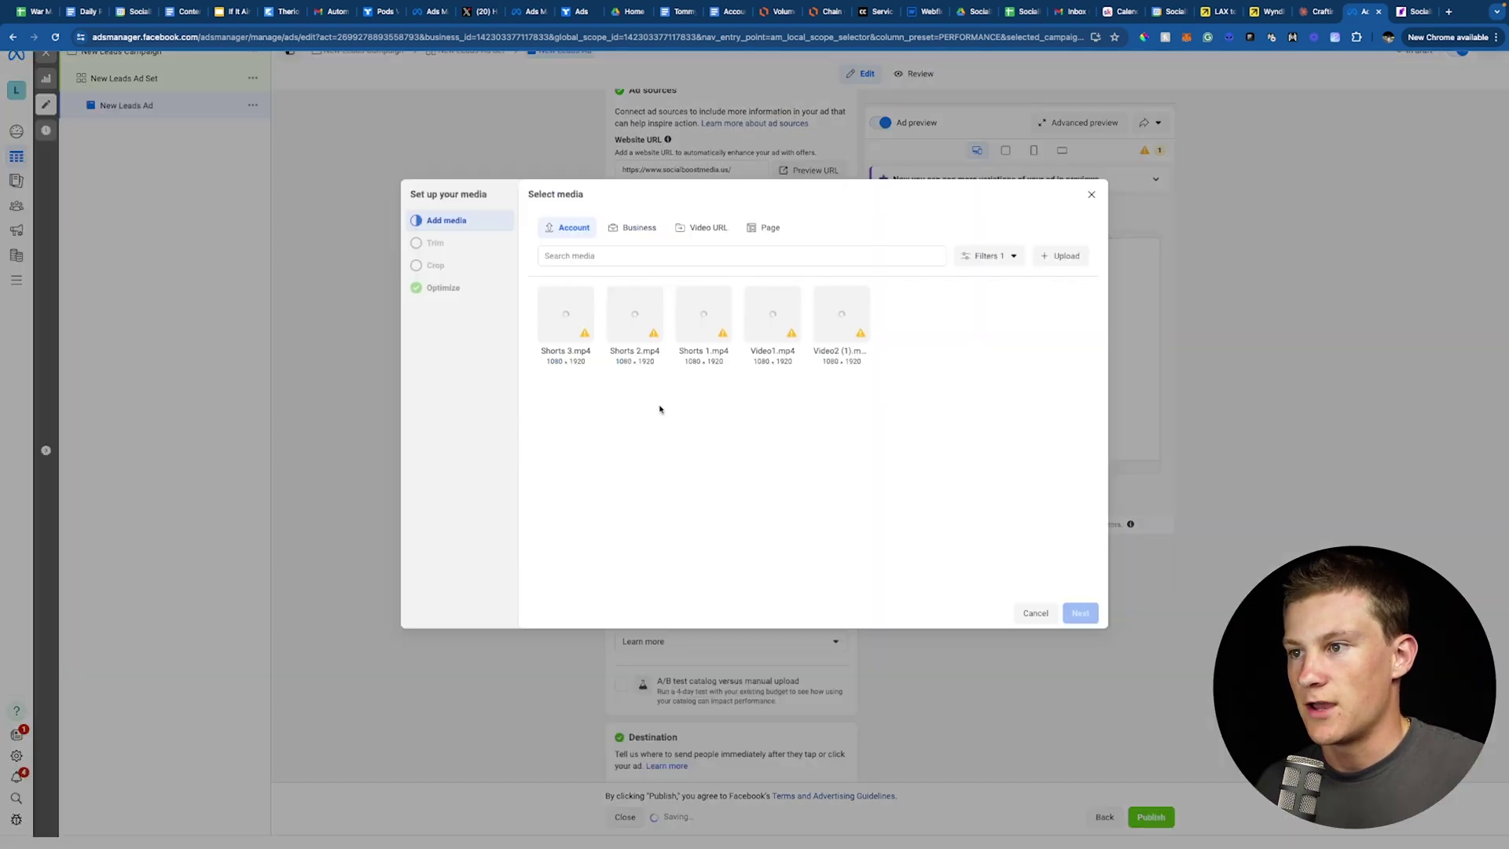
{"action": "left_click", "coordinate": [708, 314]}
{"action": "left_click", "coordinate": [1080, 613]}
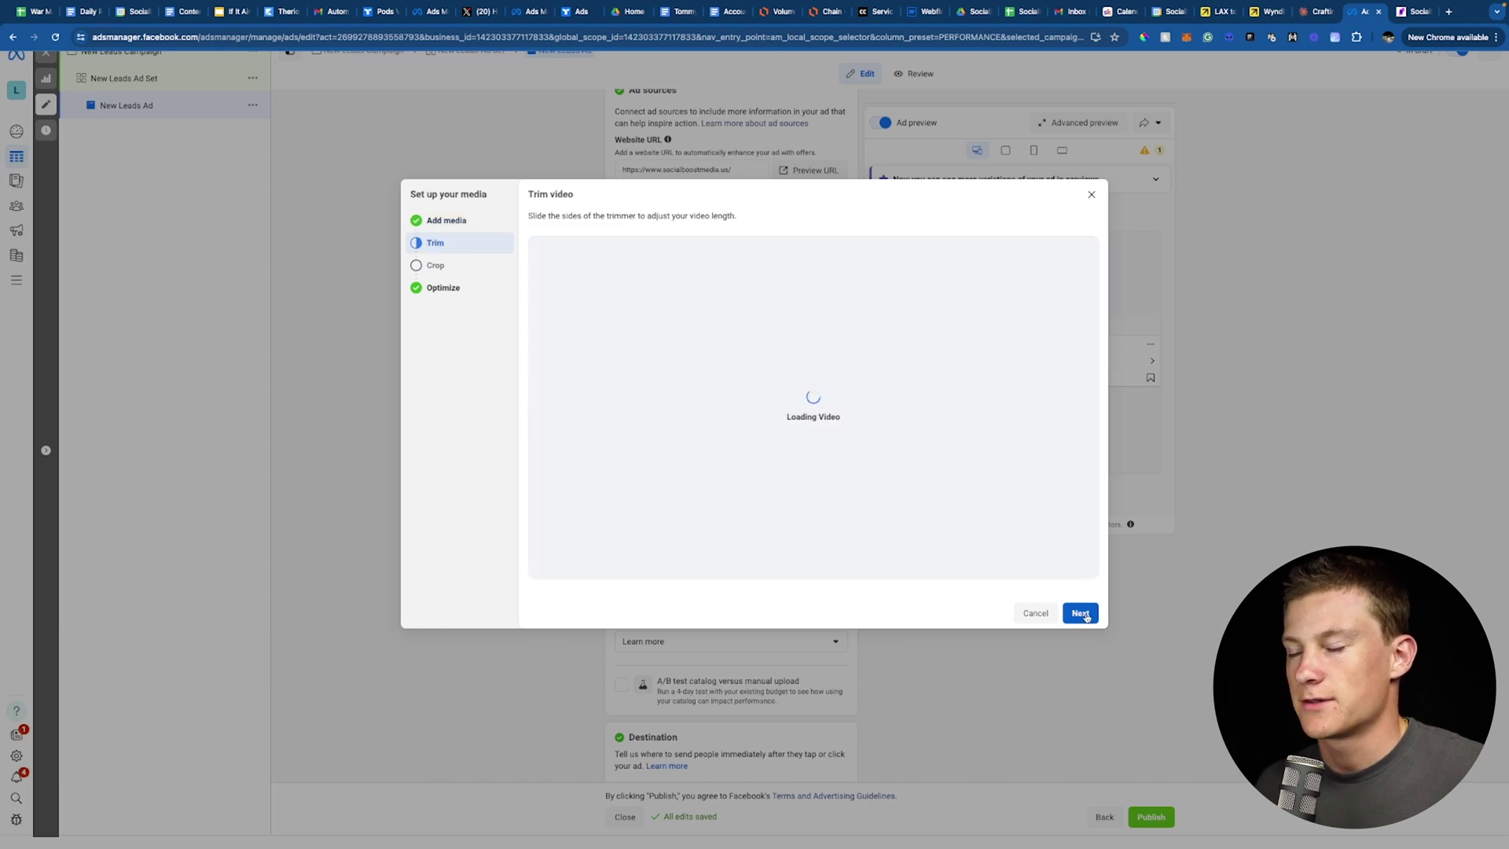
{"action": "left_click", "coordinate": [1080, 613]}
{"action": "left_click", "coordinate": [1084, 614]}
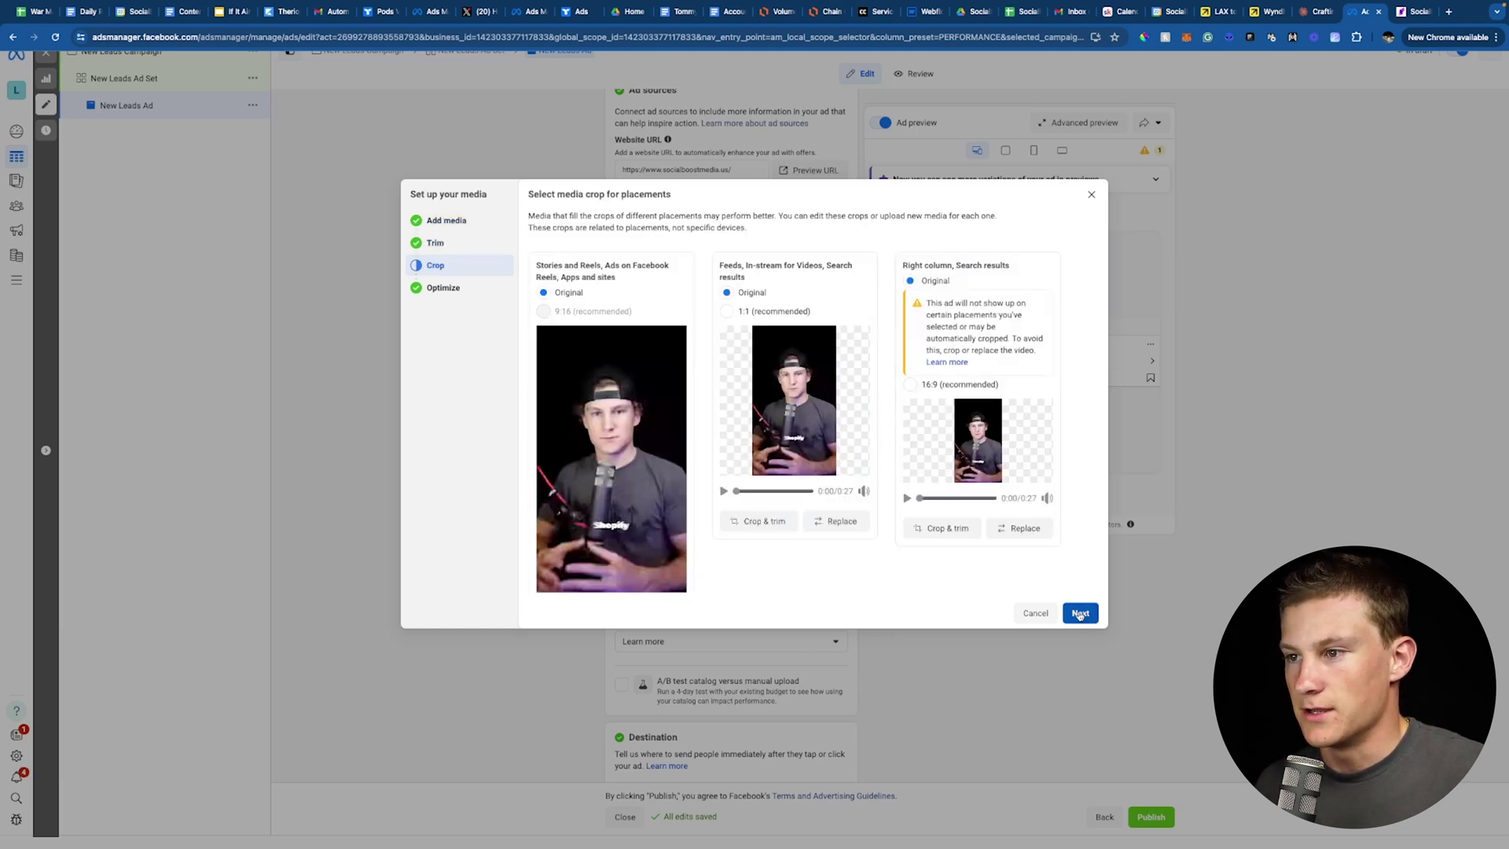
{"action": "left_click", "coordinate": [1080, 614]}
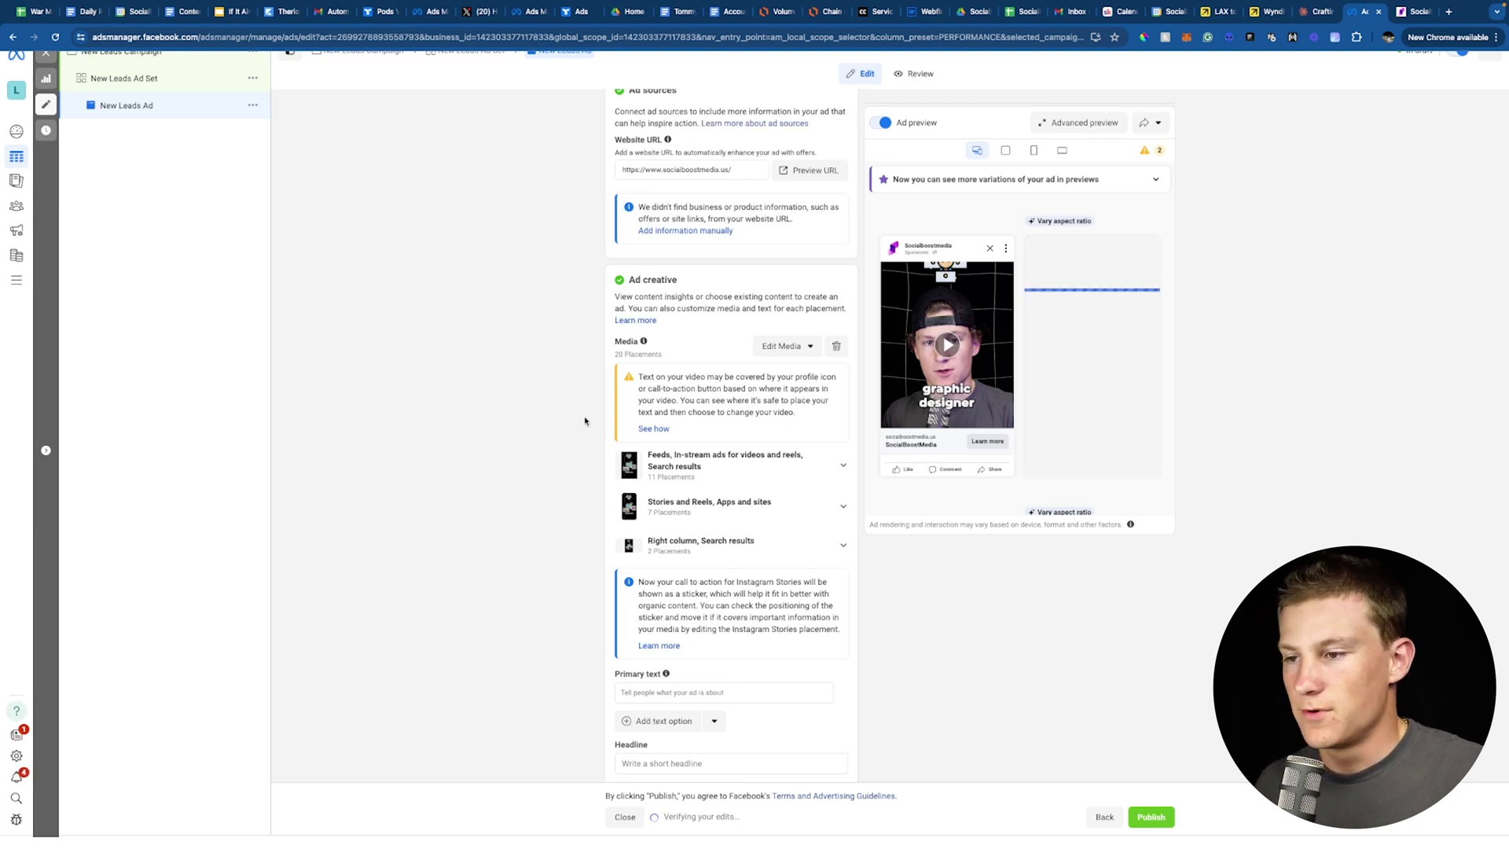
{"action": "scroll", "coordinate": [585, 421], "scroll_direction": "down", "scroll_amount": 6}
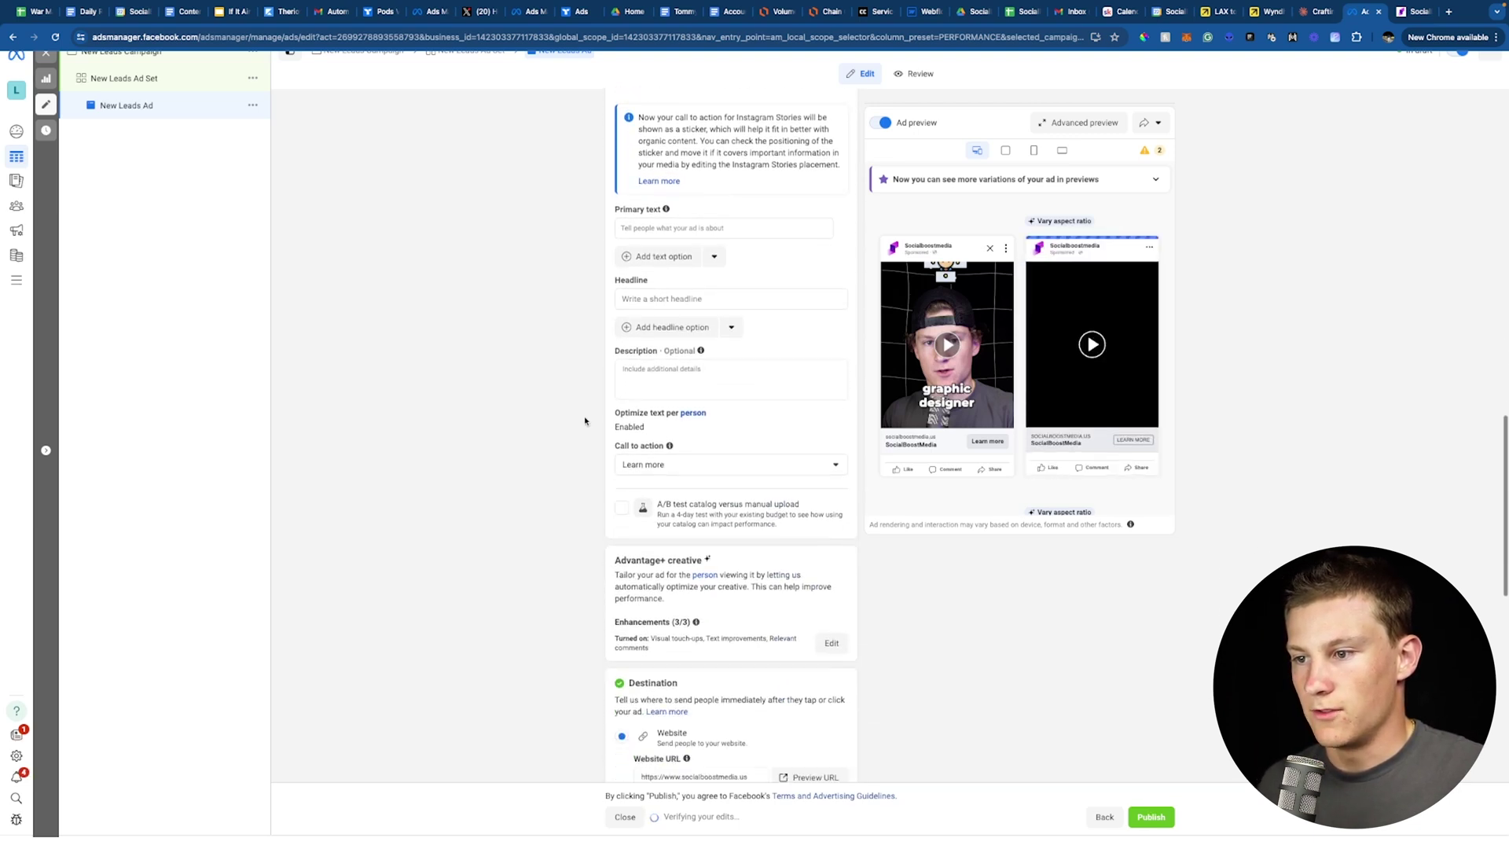
{"action": "scroll", "coordinate": [585, 421], "scroll_direction": "down", "scroll_amount": 2}
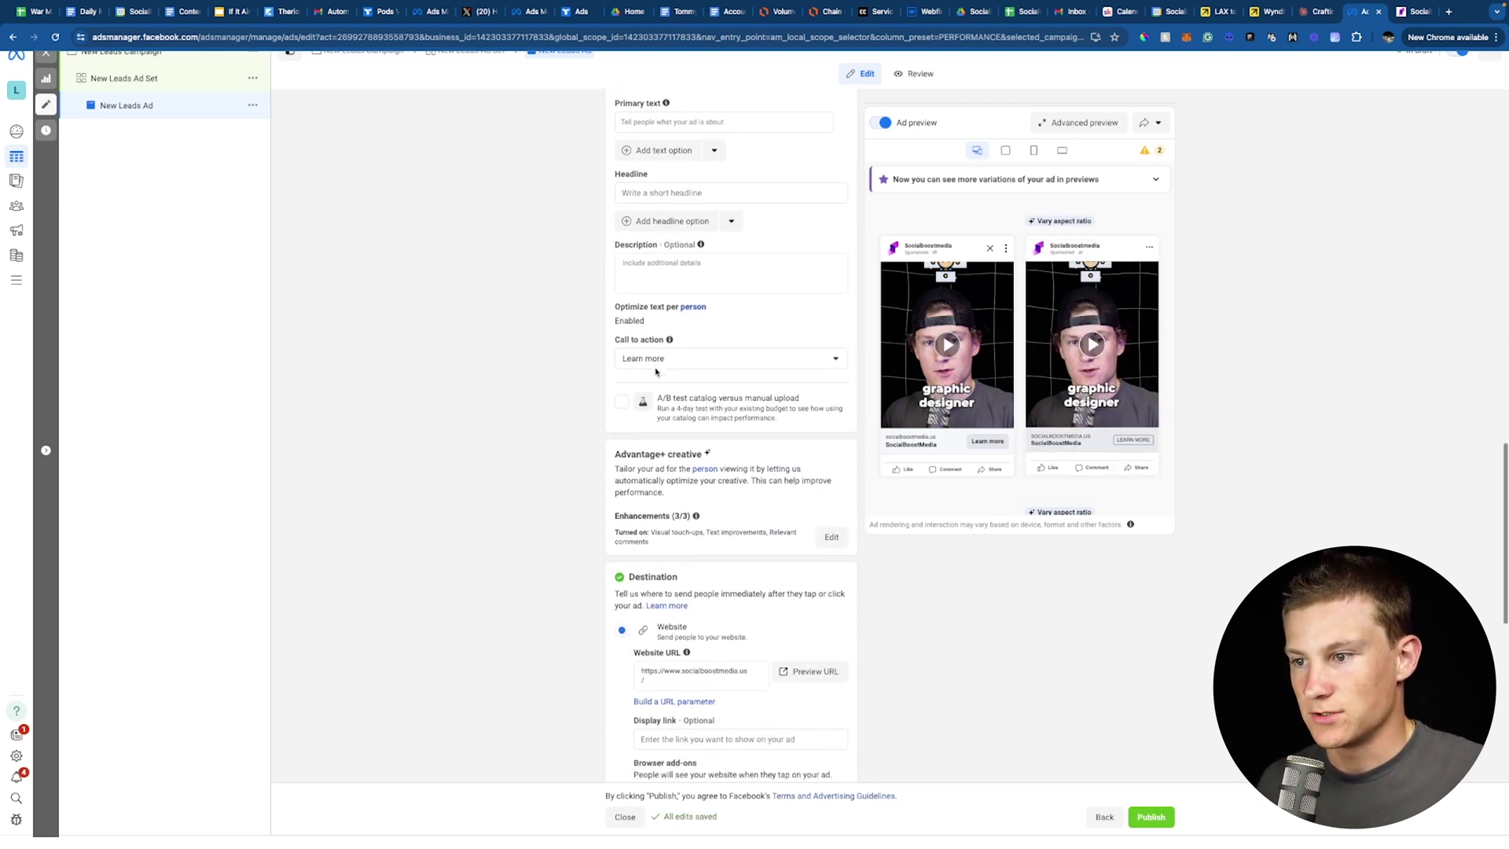
{"action": "scroll", "coordinate": [656, 371], "scroll_direction": "down", "scroll_amount": 3}
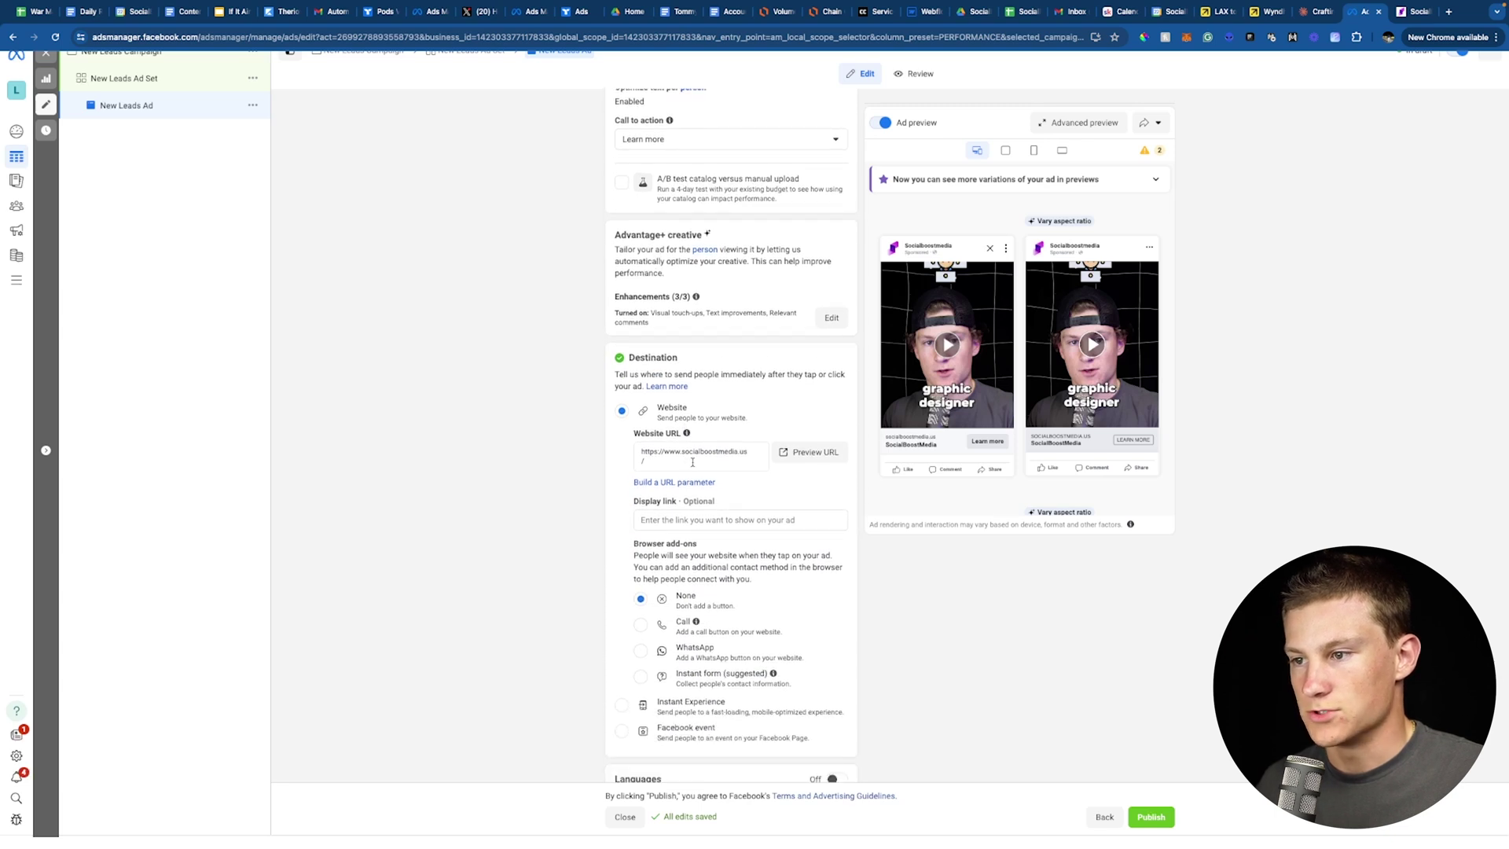
{"action": "scroll", "coordinate": [693, 462], "scroll_direction": "up", "scroll_amount": 6}
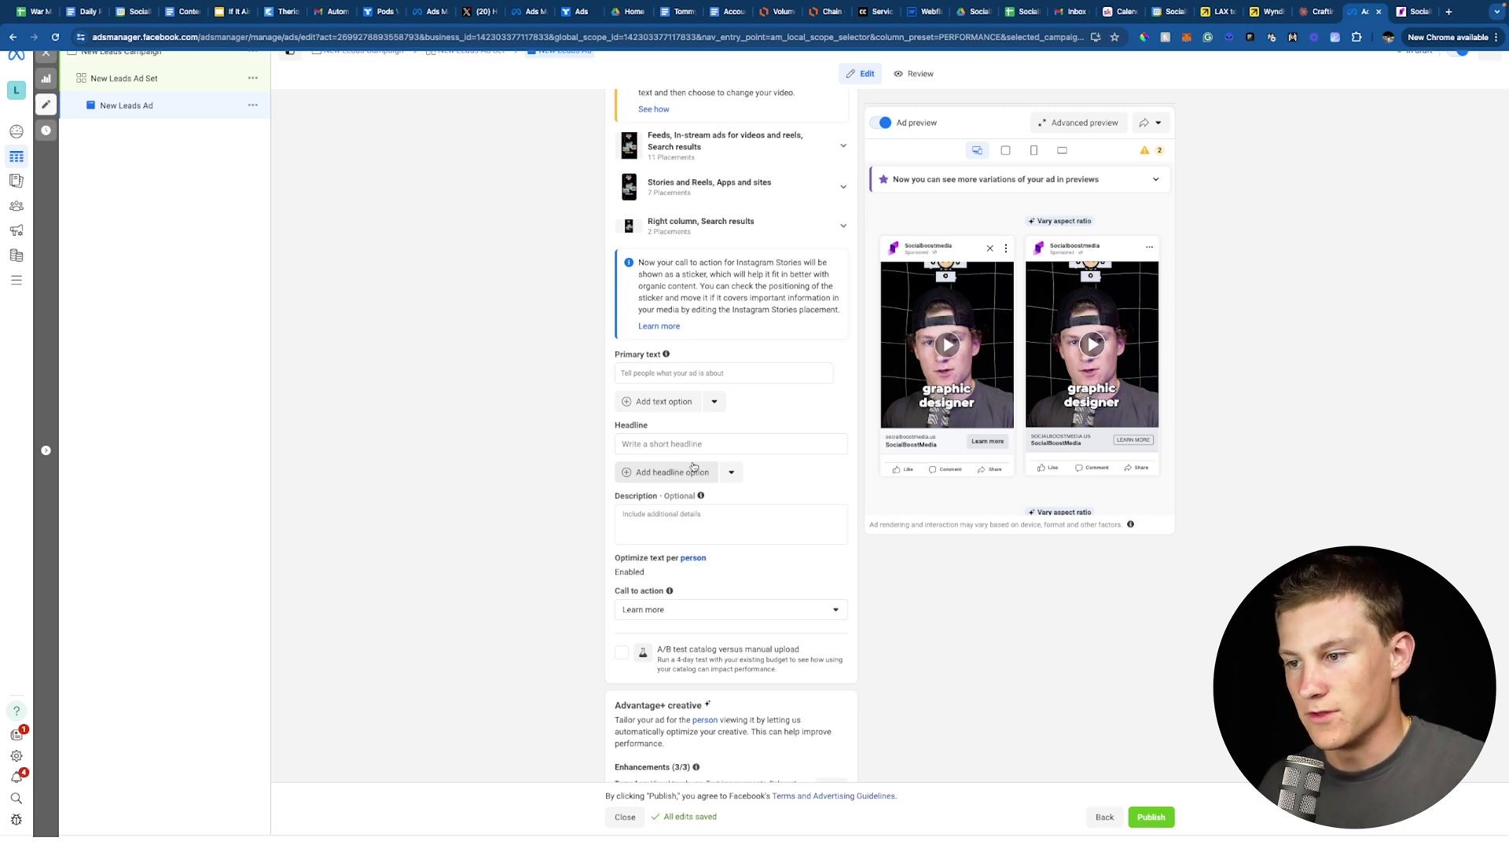
{"action": "scroll", "coordinate": [692, 466], "scroll_direction": "down", "scroll_amount": 10}
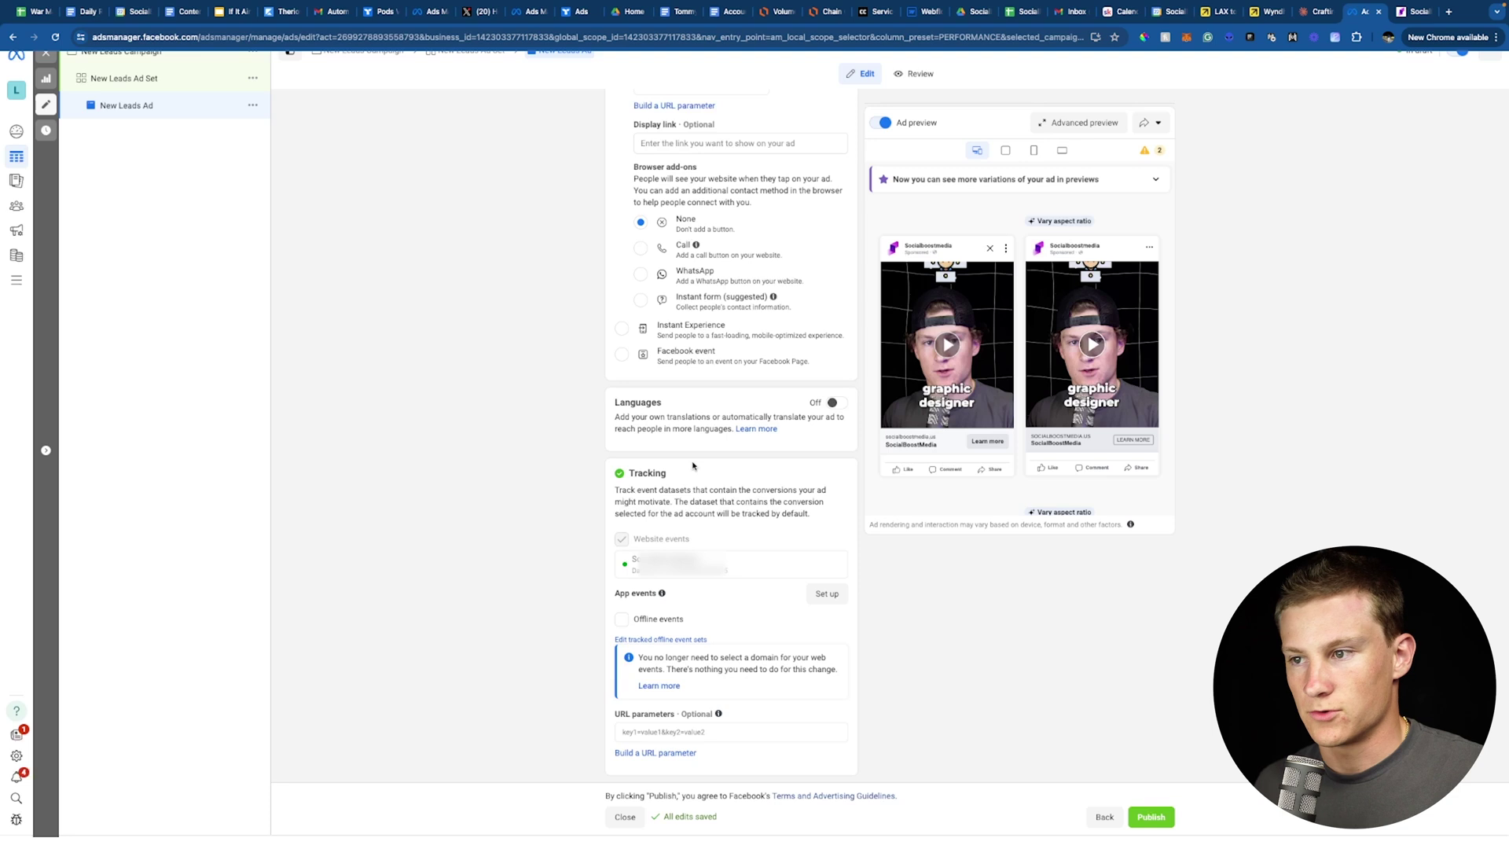